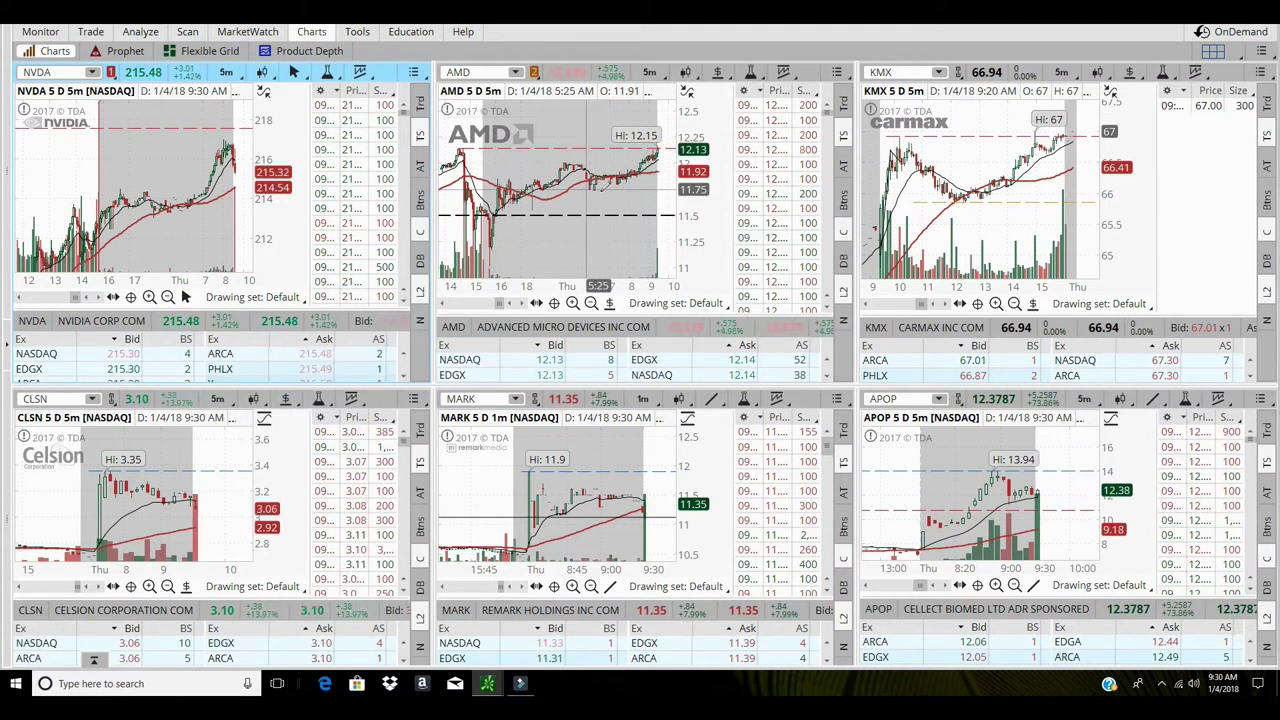
# - Measure AMD's 11.75–12.24 price range, then zoom the KMX chart in on recent candles
pyautogui.moveTo(598, 190); pyautogui.dragTo(712, 134)
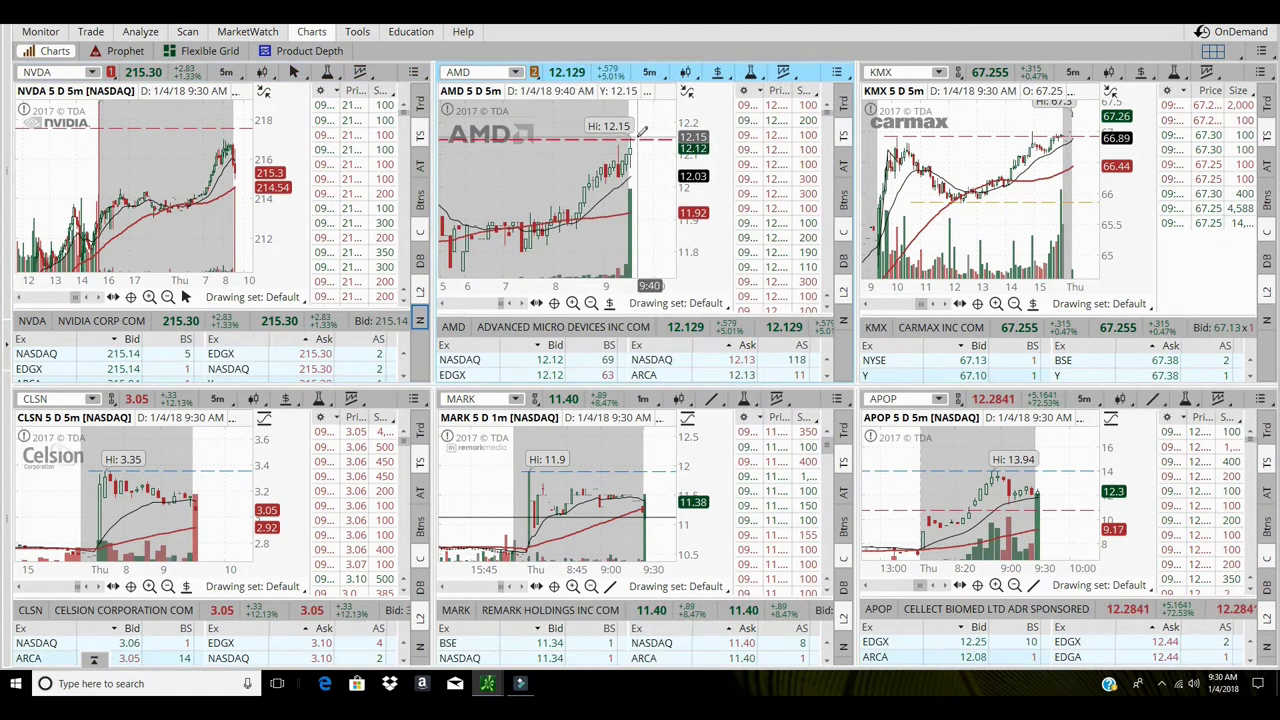
pyautogui.scroll(3, 1100, 205)
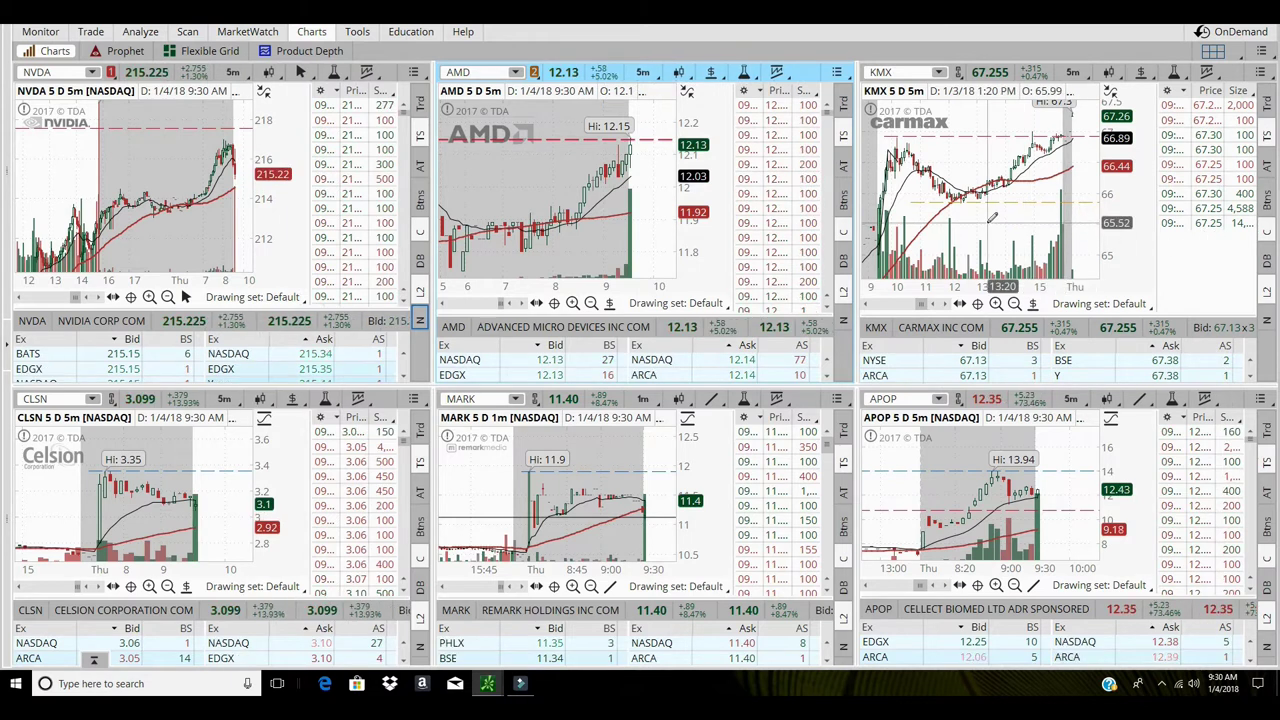
pyautogui.scroll(-1, 1127, 209)
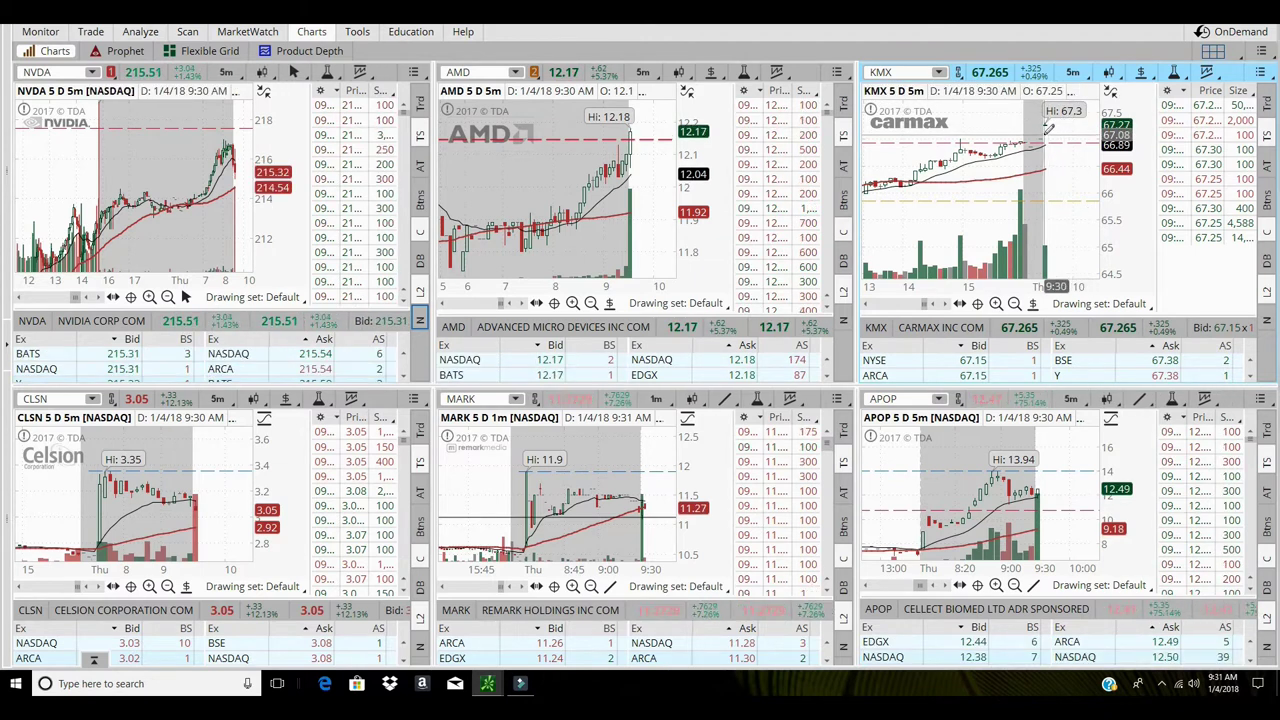
pyautogui.scroll(3, 1048, 128)
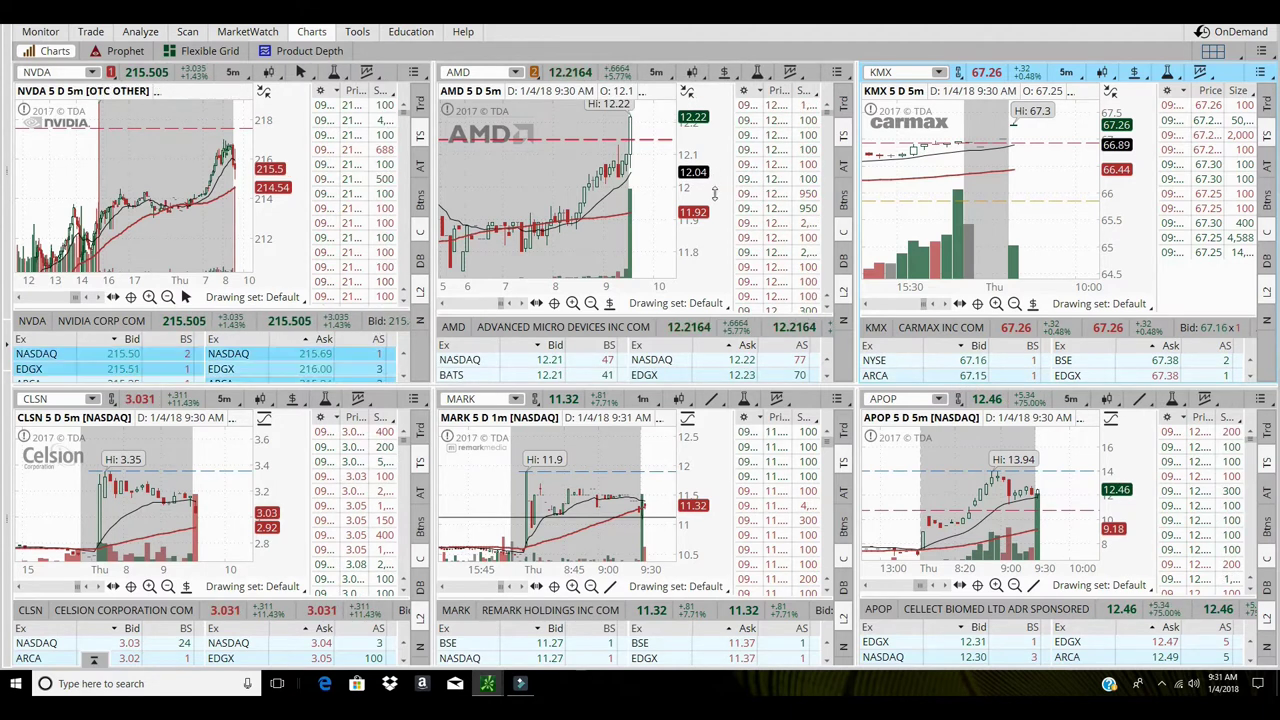
# - Switch the AMD chart to 5 D : 1m candles
pyautogui.click(642, 72)
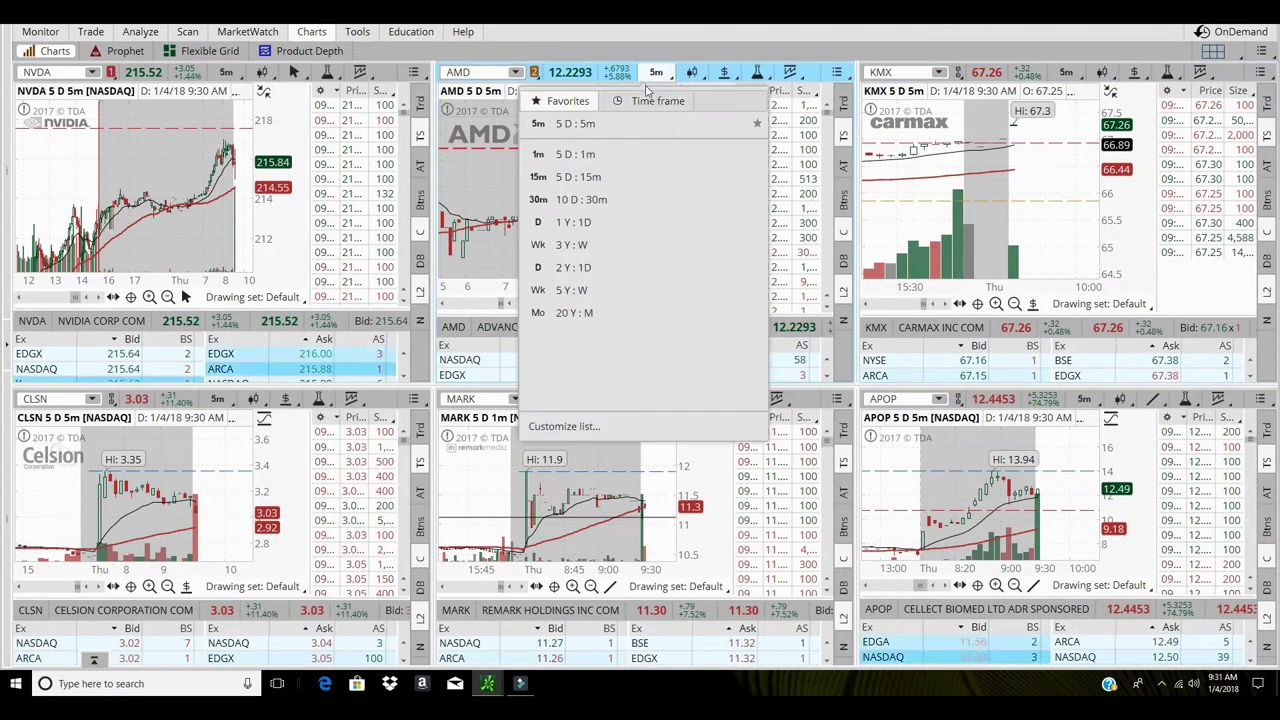
pyautogui.click(638, 158)
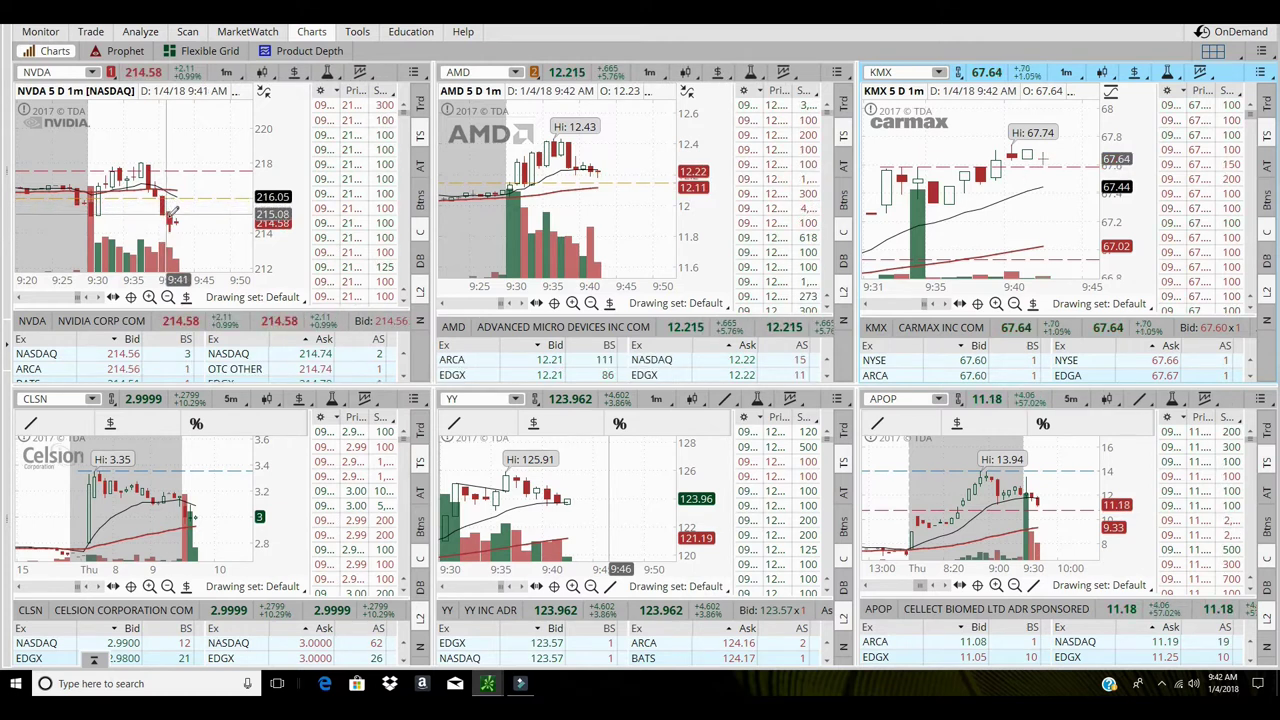
# - Zoom the NVDA chart out to show the 218.87 high, then zoom back in on this morning
pyautogui.click(168, 297)
pyautogui.click(168, 297)
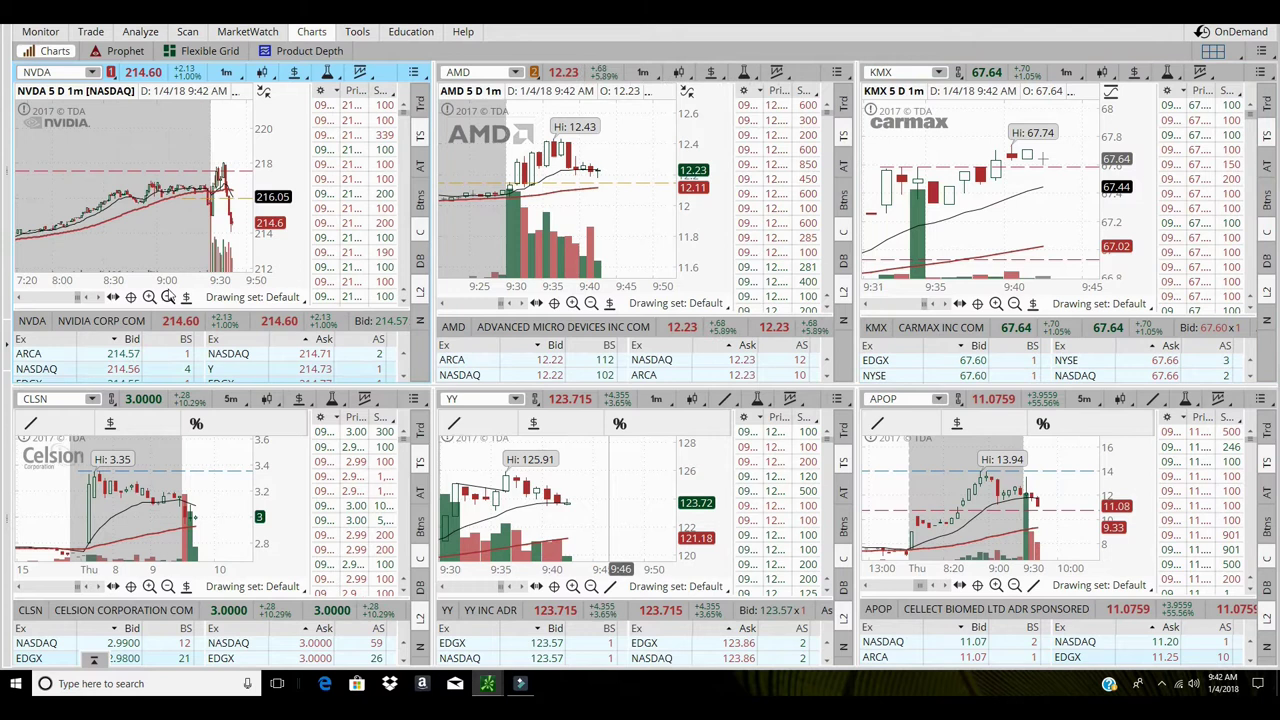
pyautogui.click(168, 297)
pyautogui.click(168, 297)
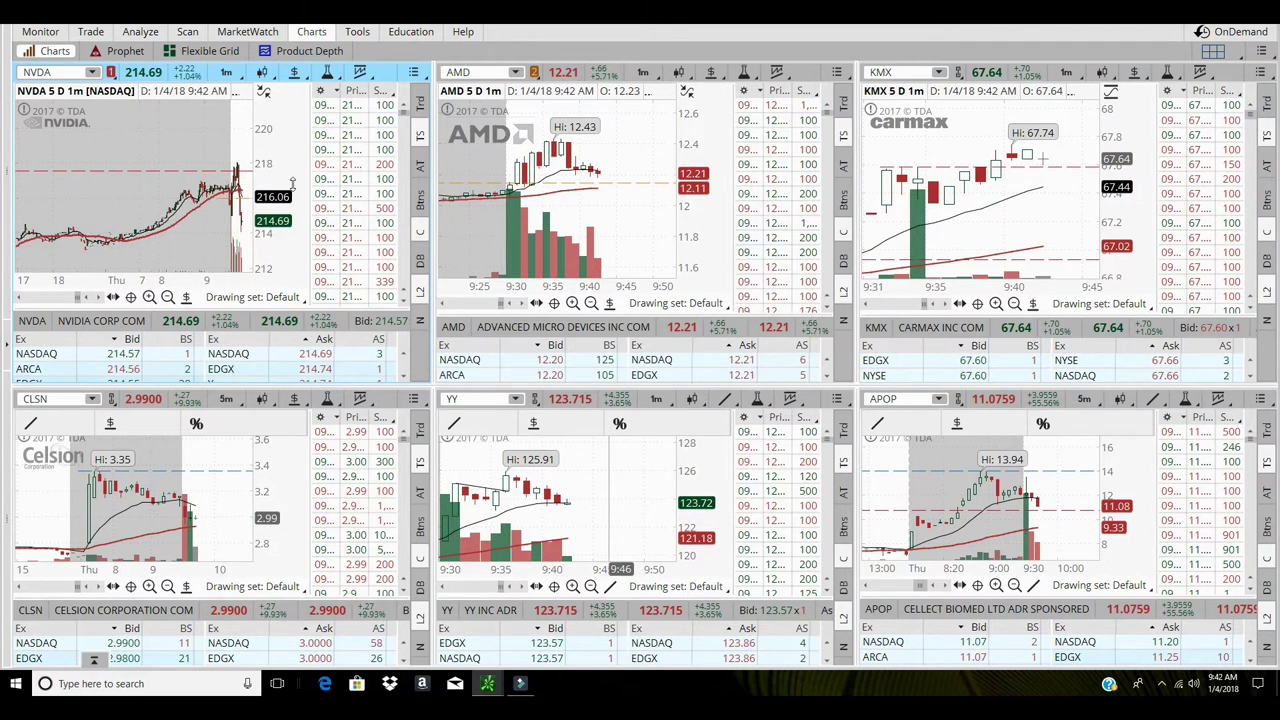
pyautogui.click(168, 297)
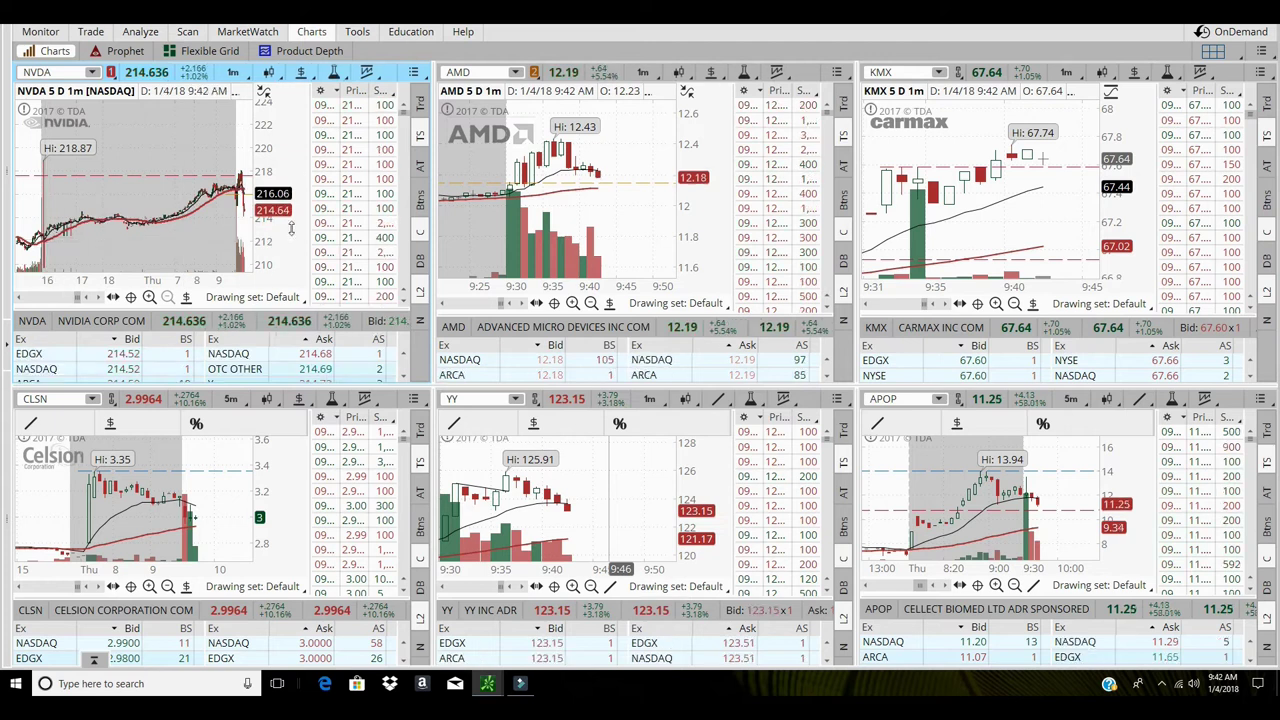
pyautogui.scroll(3, 230, 220)
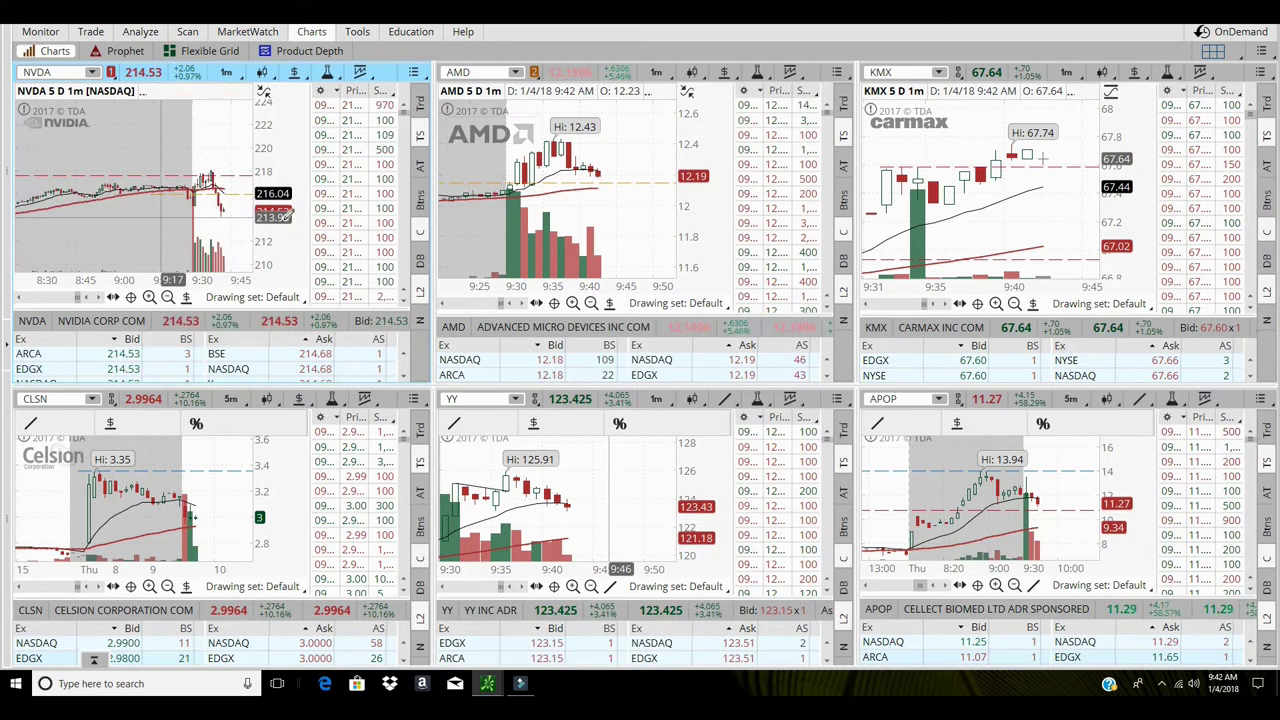
pyautogui.scroll(2, 172, 217)
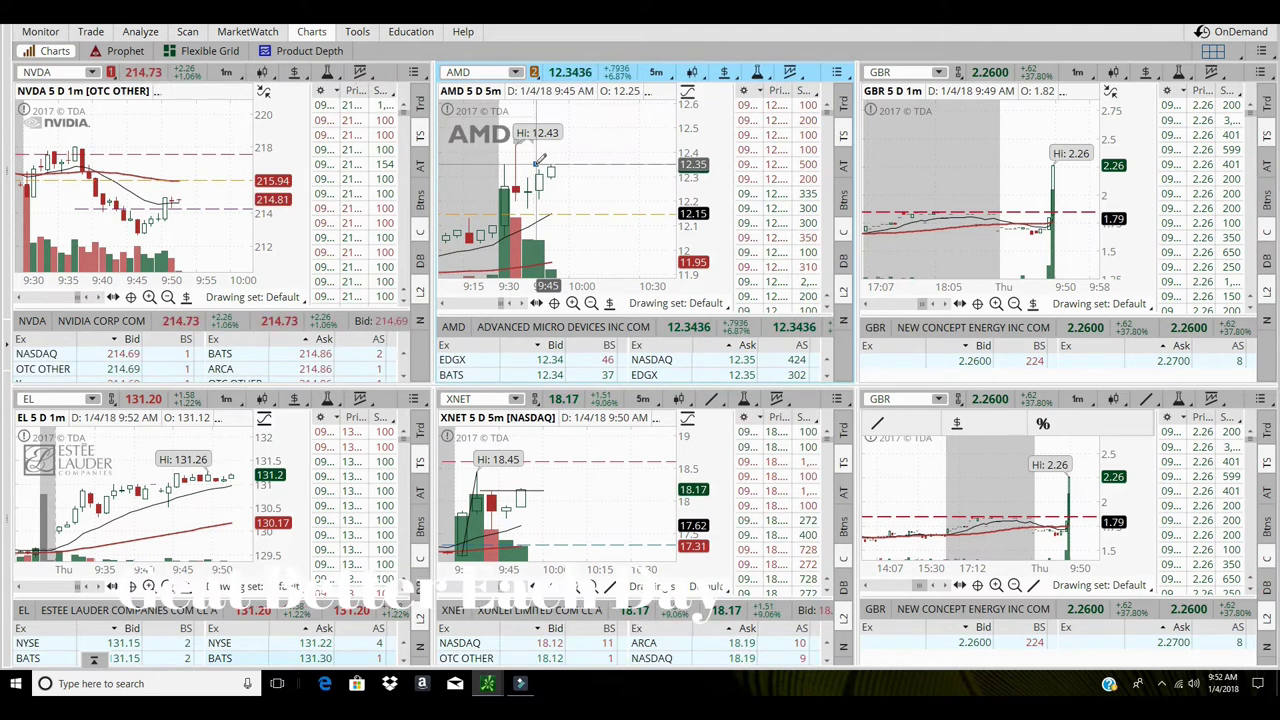
# - Recolour the AMD 12.35 price level purple
pyautogui.rightClick(574, 171)
pyautogui.click(607, 182)
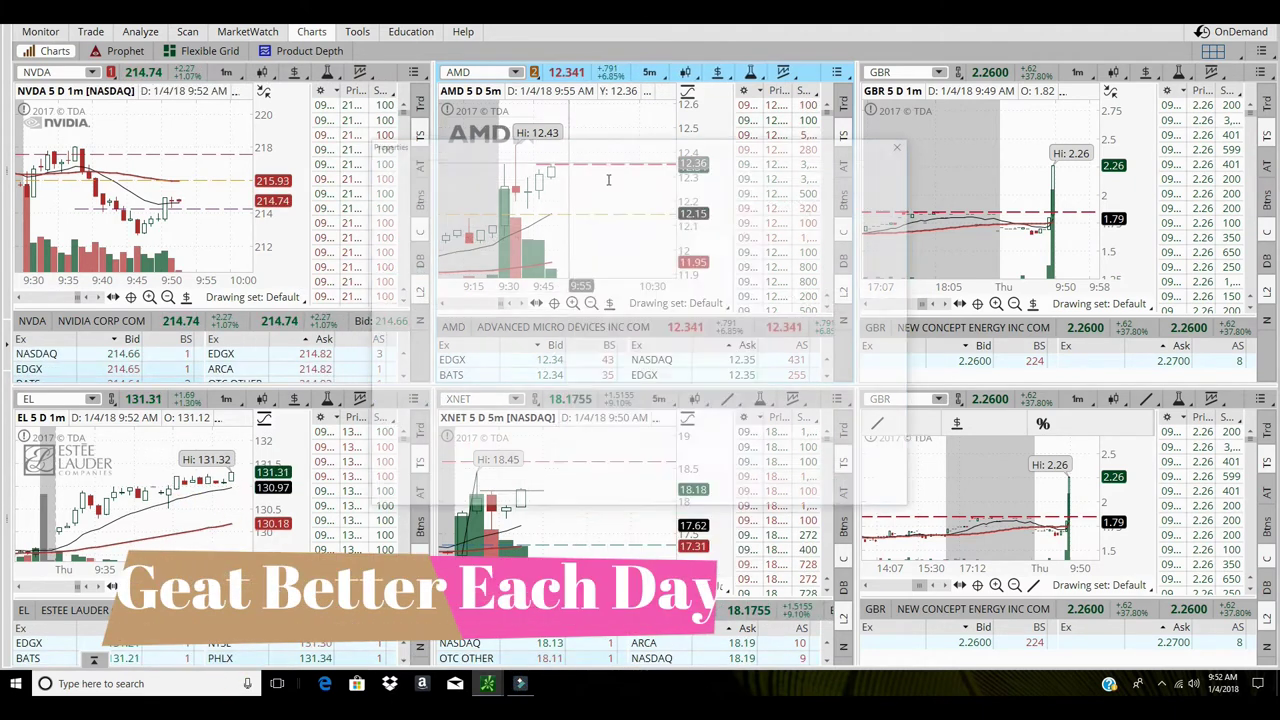
pyautogui.click(464, 455)
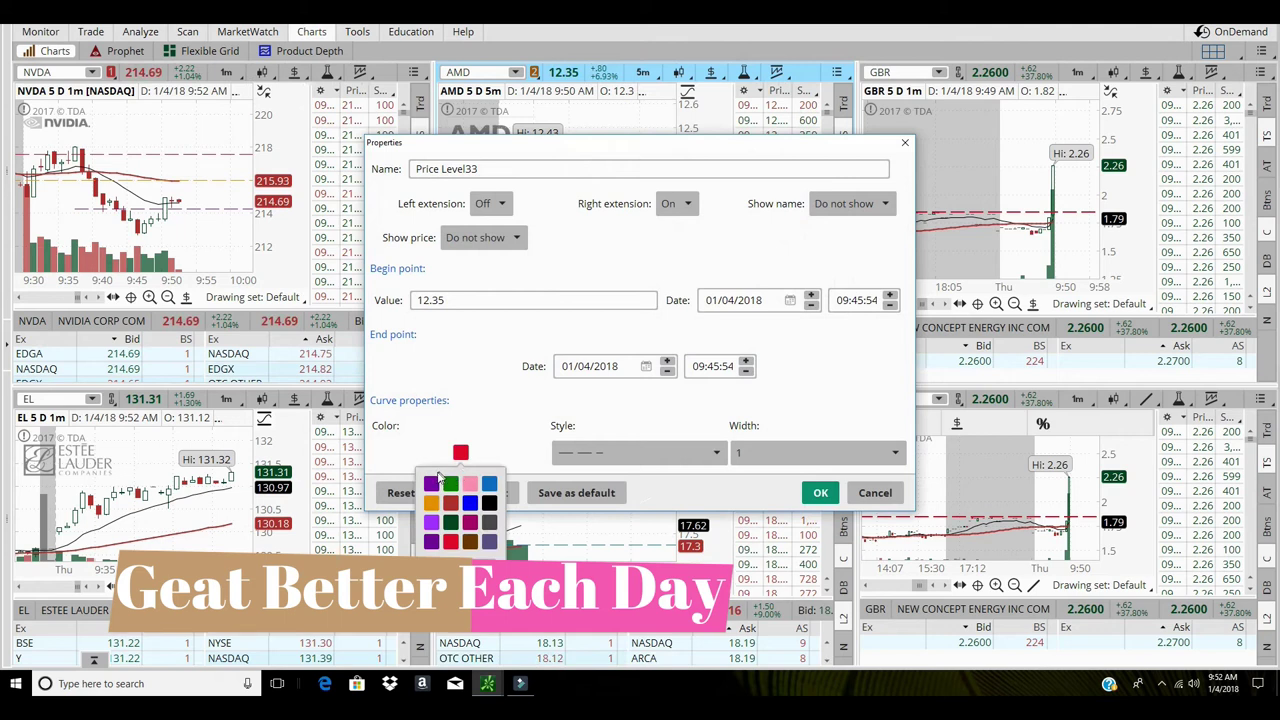
pyautogui.click(432, 484)
pyautogui.click(820, 493)
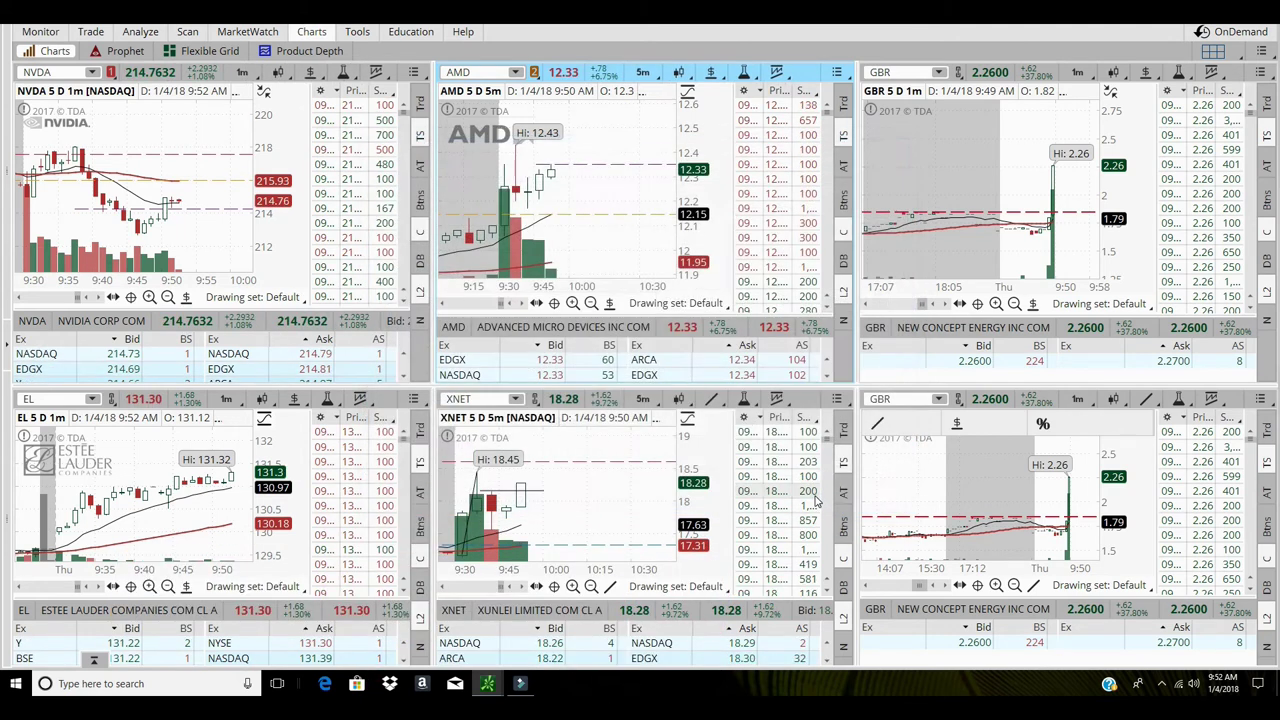
# - Recolour the AMD 12.2 price level orange
pyautogui.scroll(4, 493, 229)
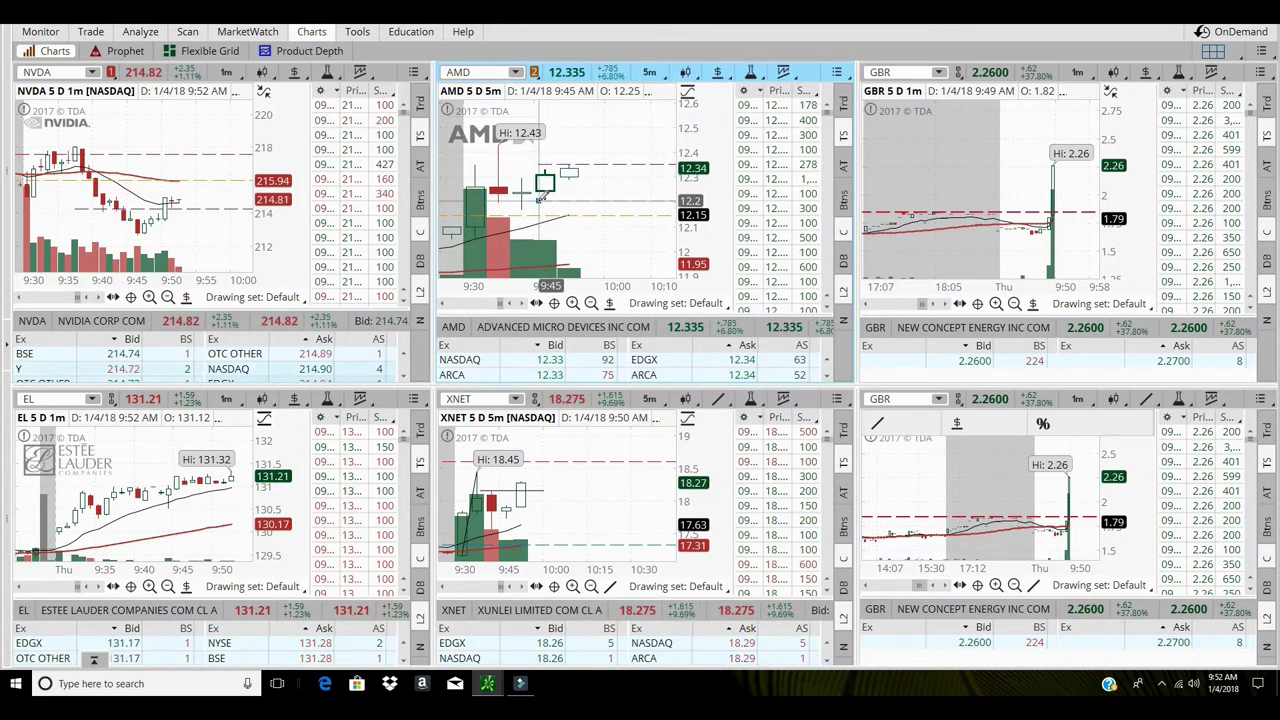
pyautogui.rightClick(549, 205)
pyautogui.click(622, 220)
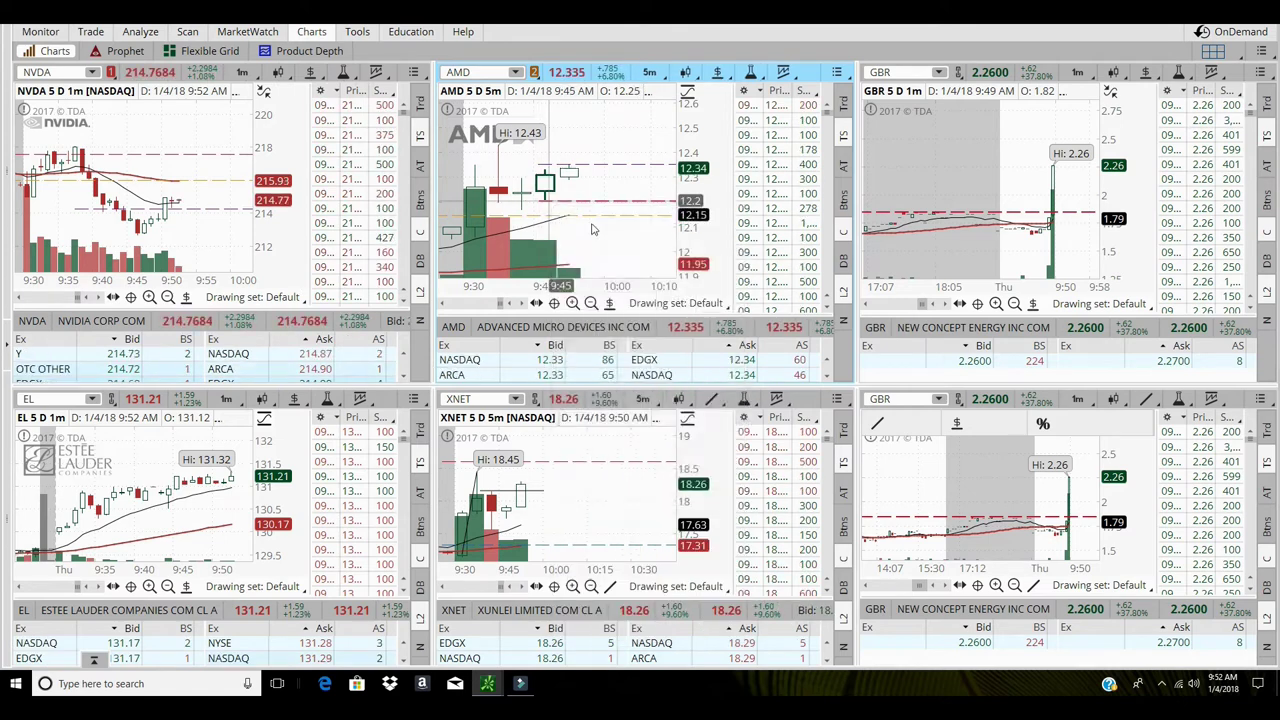
pyautogui.click(461, 453)
pyautogui.click(440, 500)
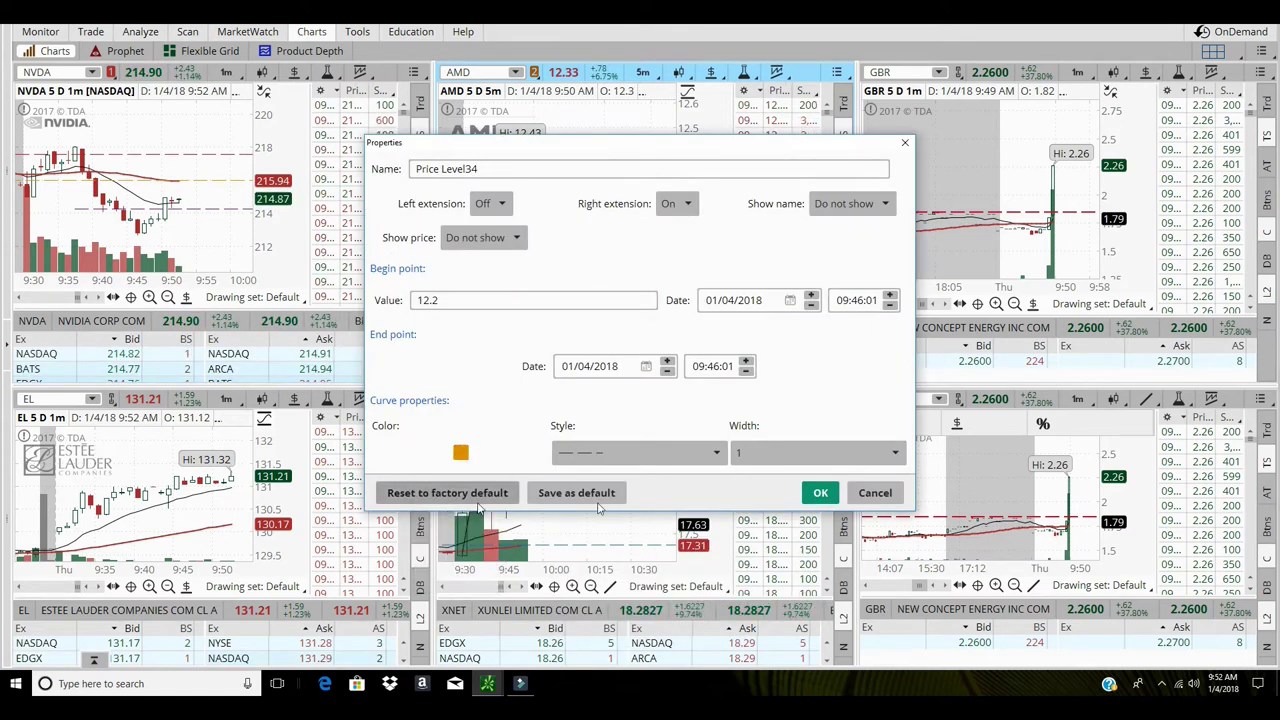
pyautogui.click(818, 493)
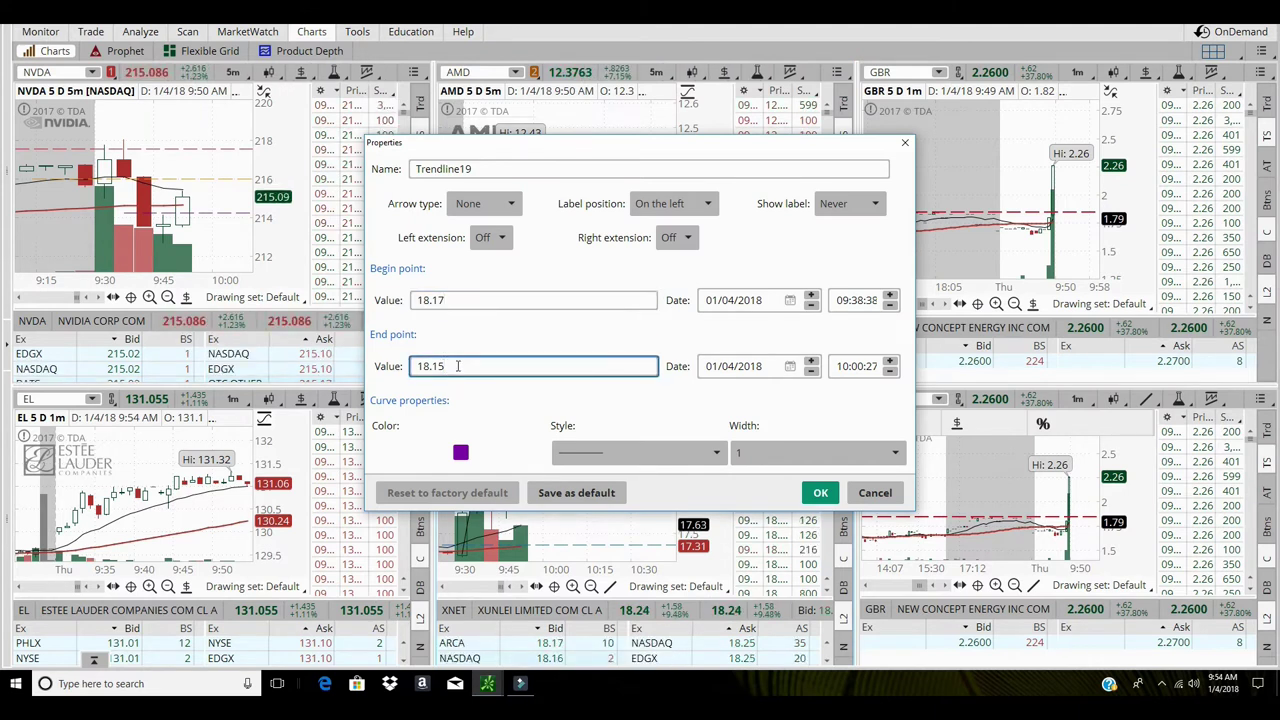
# - Set the XNET trendline's end value to 18.17 so it lies horizontal
pyautogui.write('7')
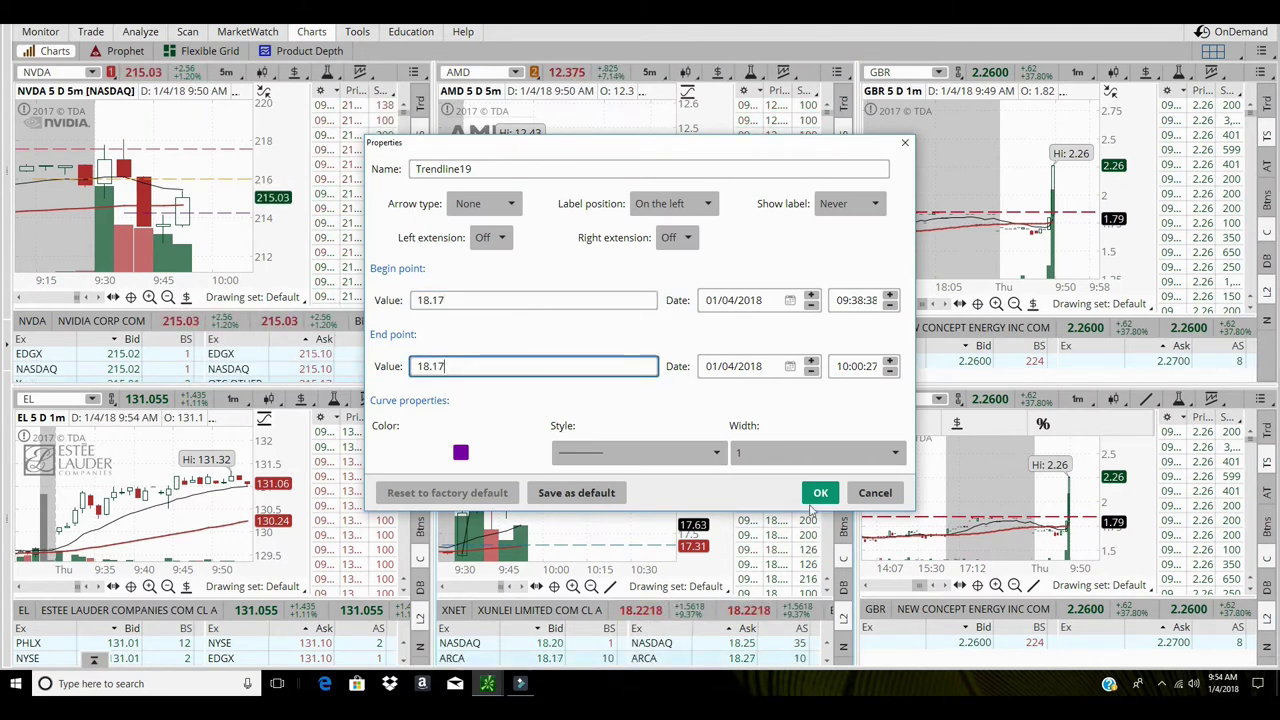
pyautogui.click(820, 493)
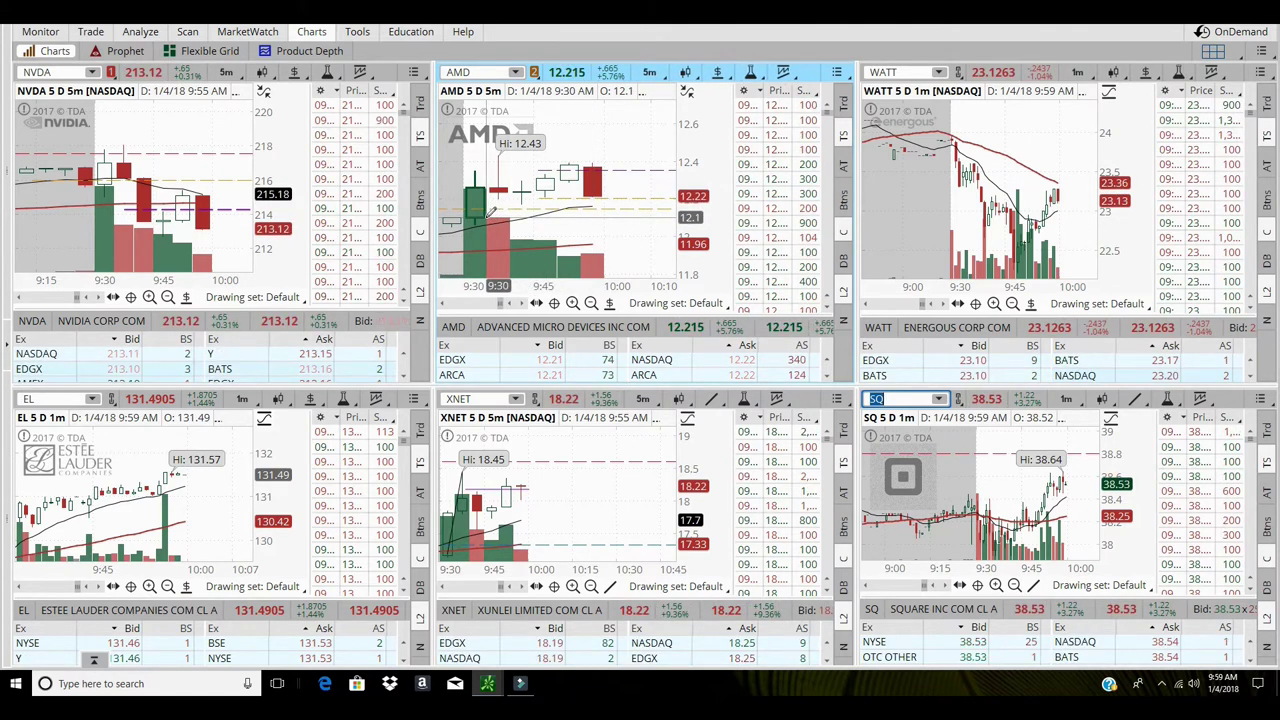
# - Load OMF into the bottom-right chart
pyautogui.write('OMF')
pyautogui.press('Return')
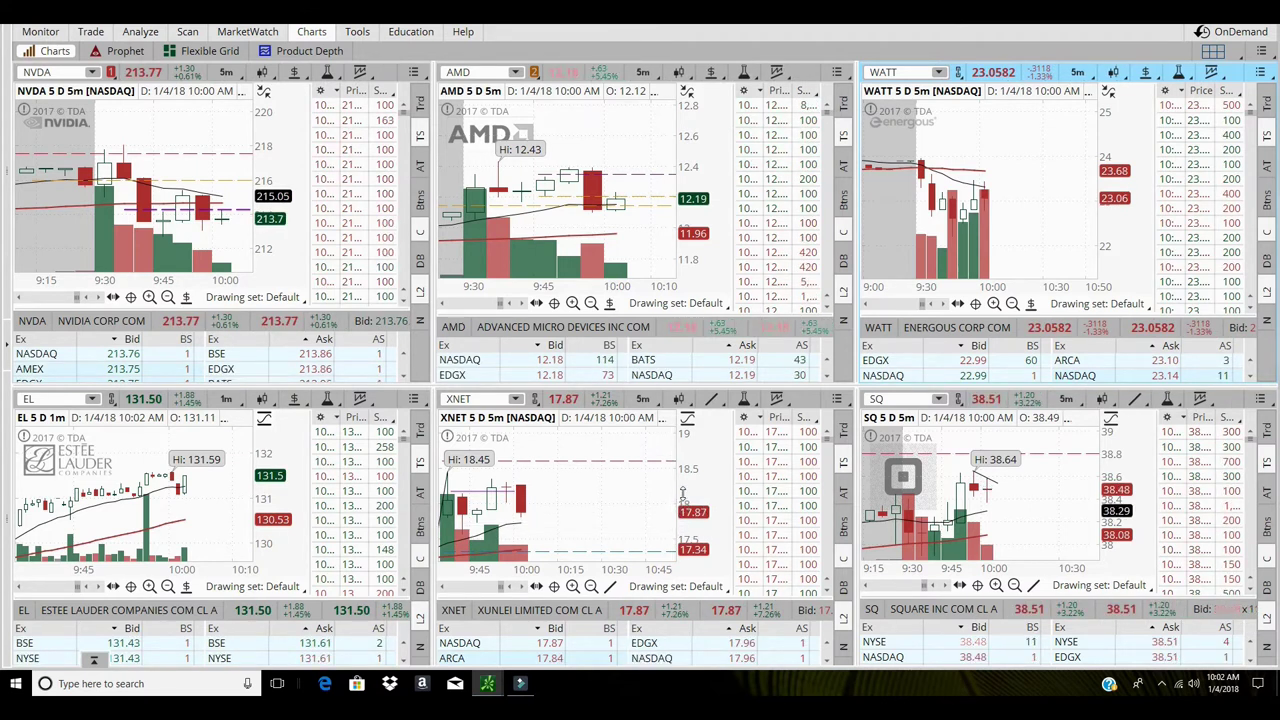
# - Zoom out the XNET chart, then the AMD chart, to show more morning candles
pyautogui.click(714, 478)
pyautogui.scroll(-4, 700, 500)
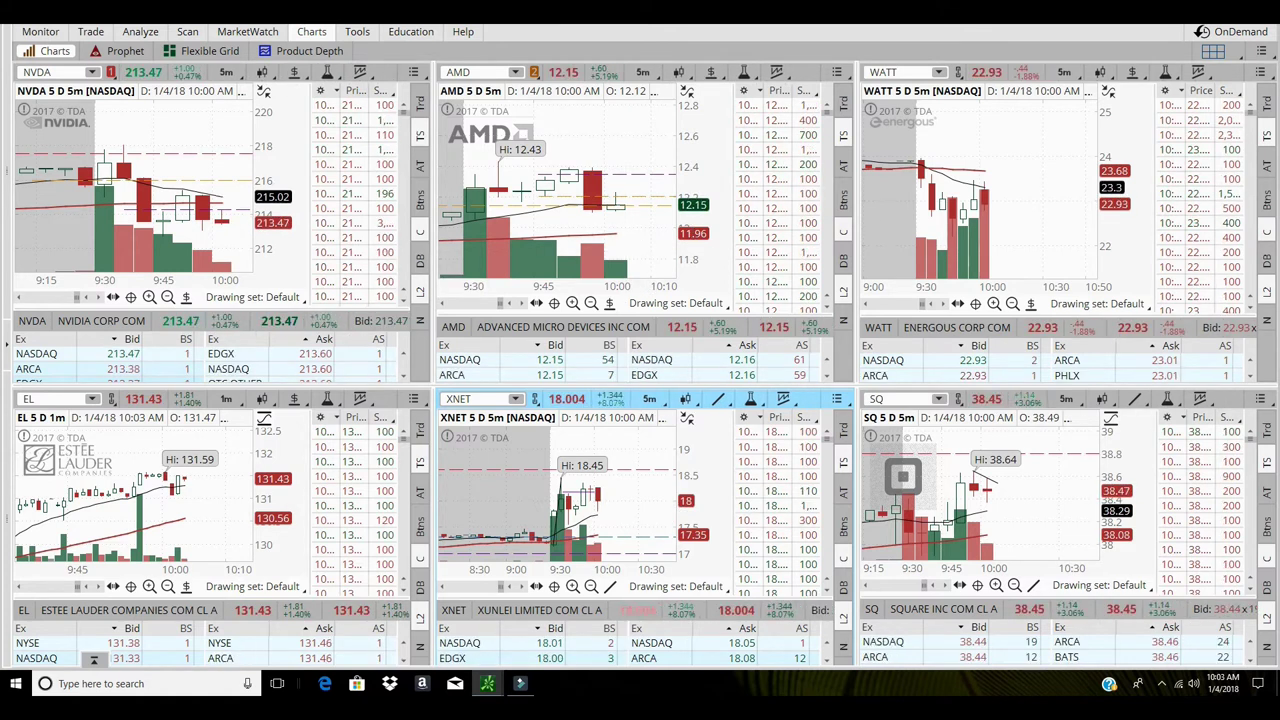
pyautogui.click(52, 399)
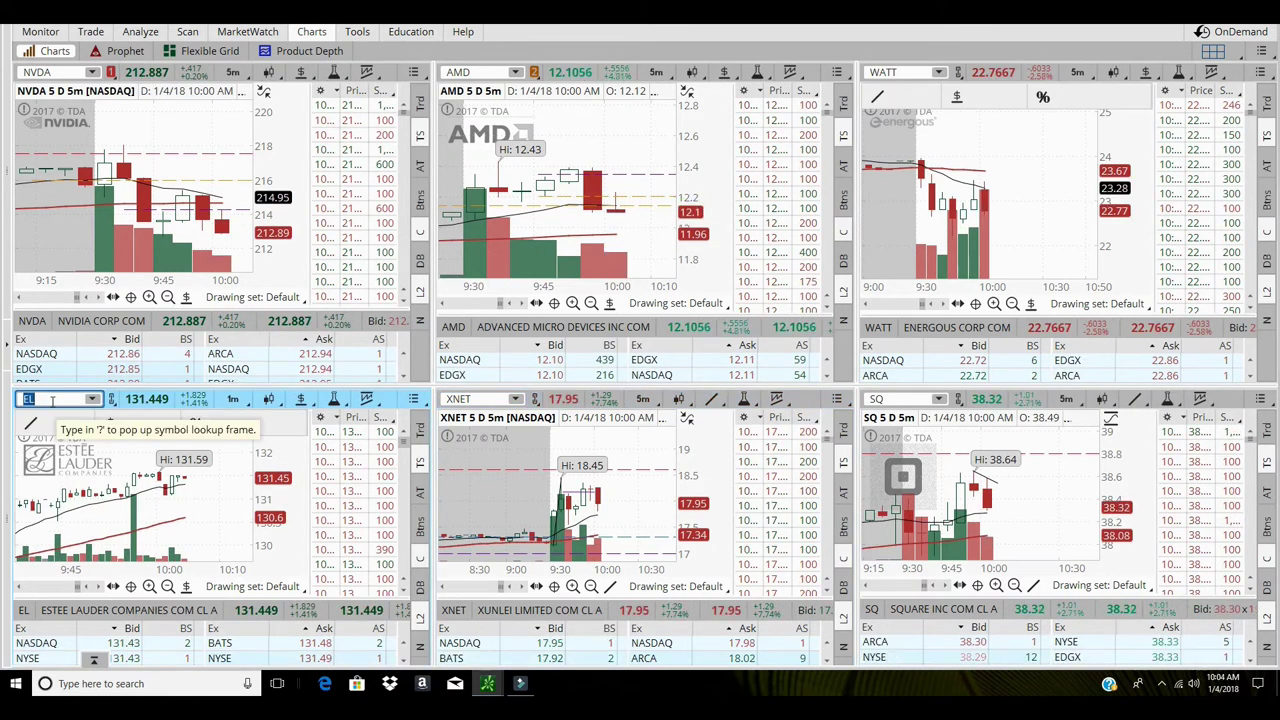
pyautogui.click(590, 303)
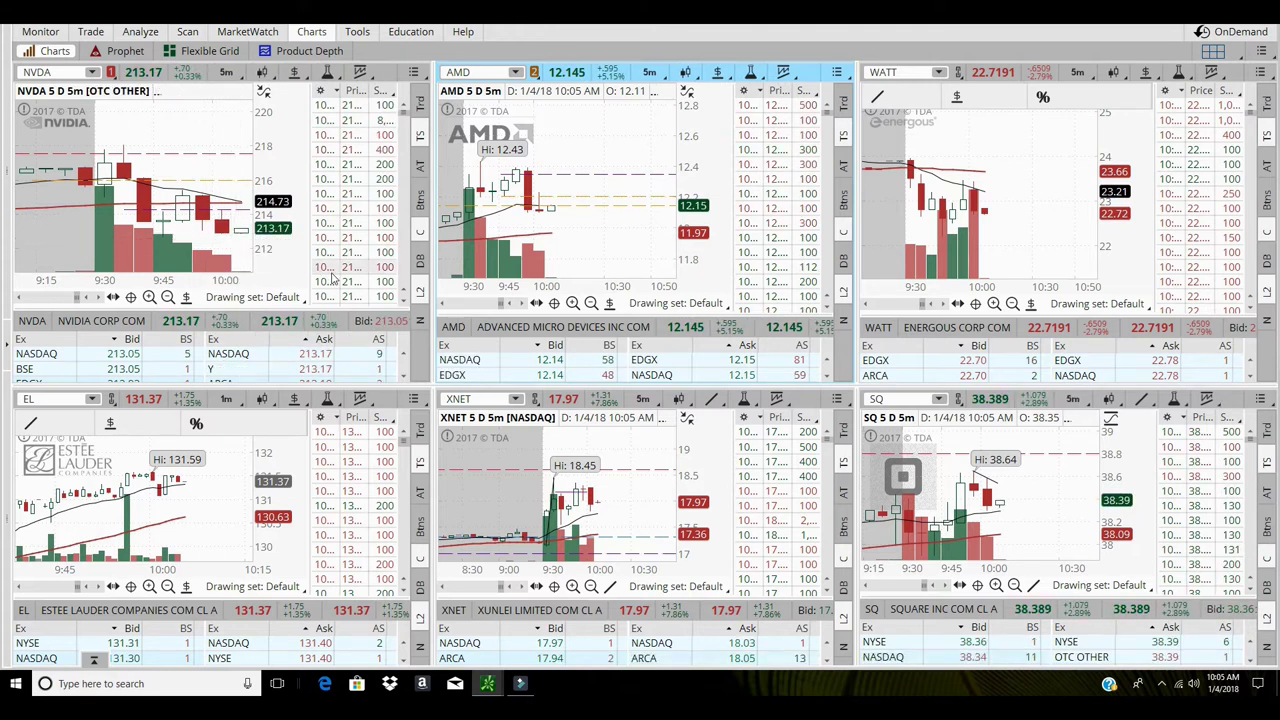
# - Stretch NVDA's price scale to 212–220, set its dashed level to 213.82, and zoom out to 9:00–10:55
pyautogui.click(268, 176)
pyautogui.moveTo(268, 176); pyautogui.dragTo(287, 204)
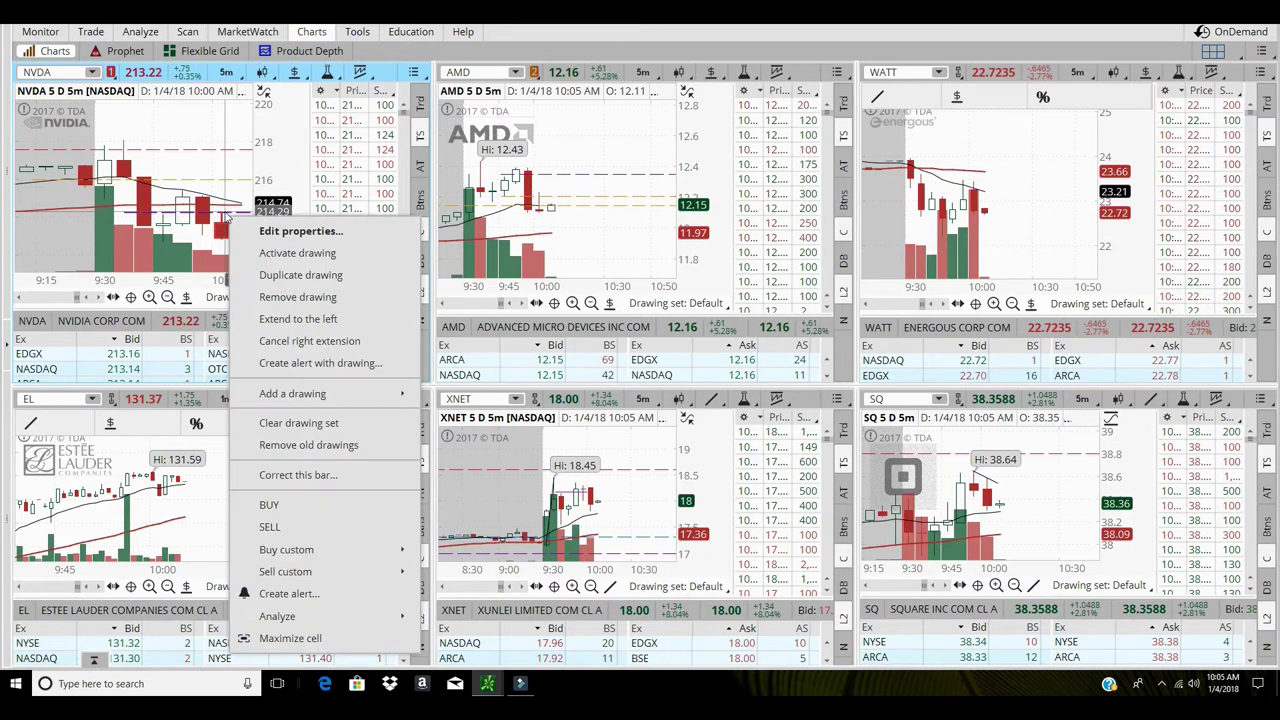
pyautogui.rightClick(226, 216)
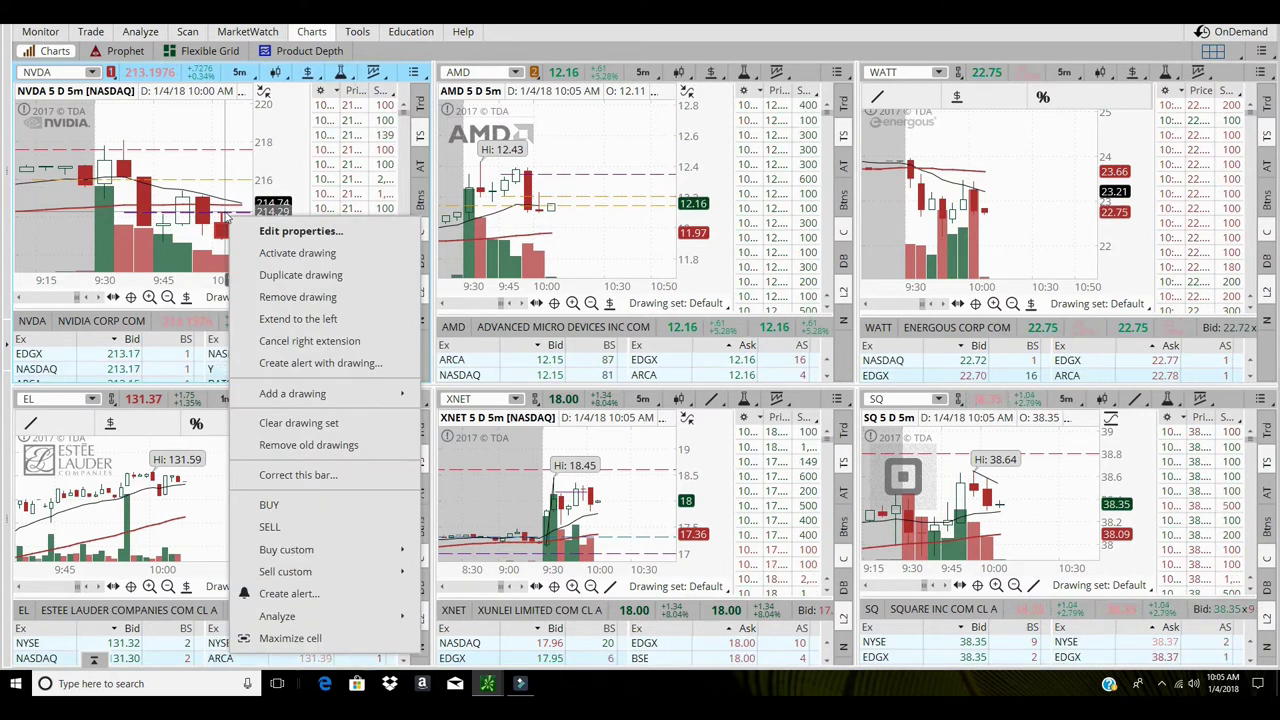
pyautogui.click(300, 231)
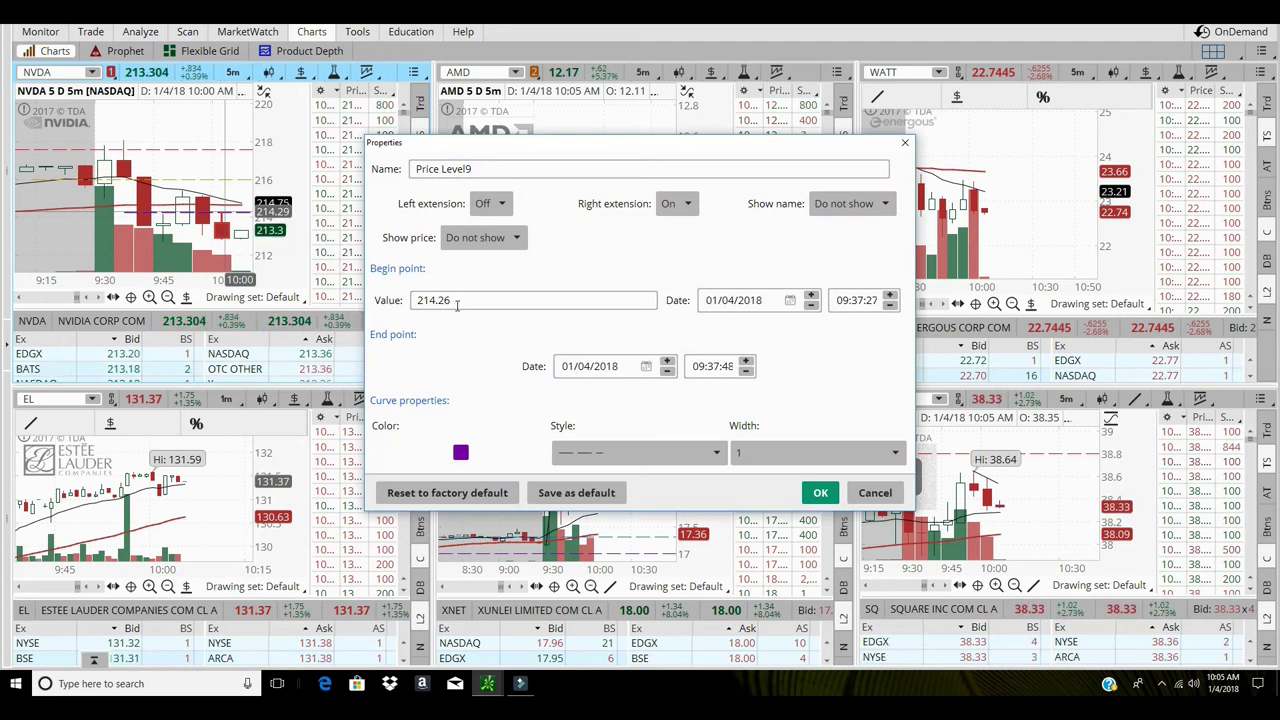
pyautogui.press('BackSpace')
pyautogui.press('BackSpace')
pyautogui.press('BackSpace')
pyautogui.press('BackSpace')
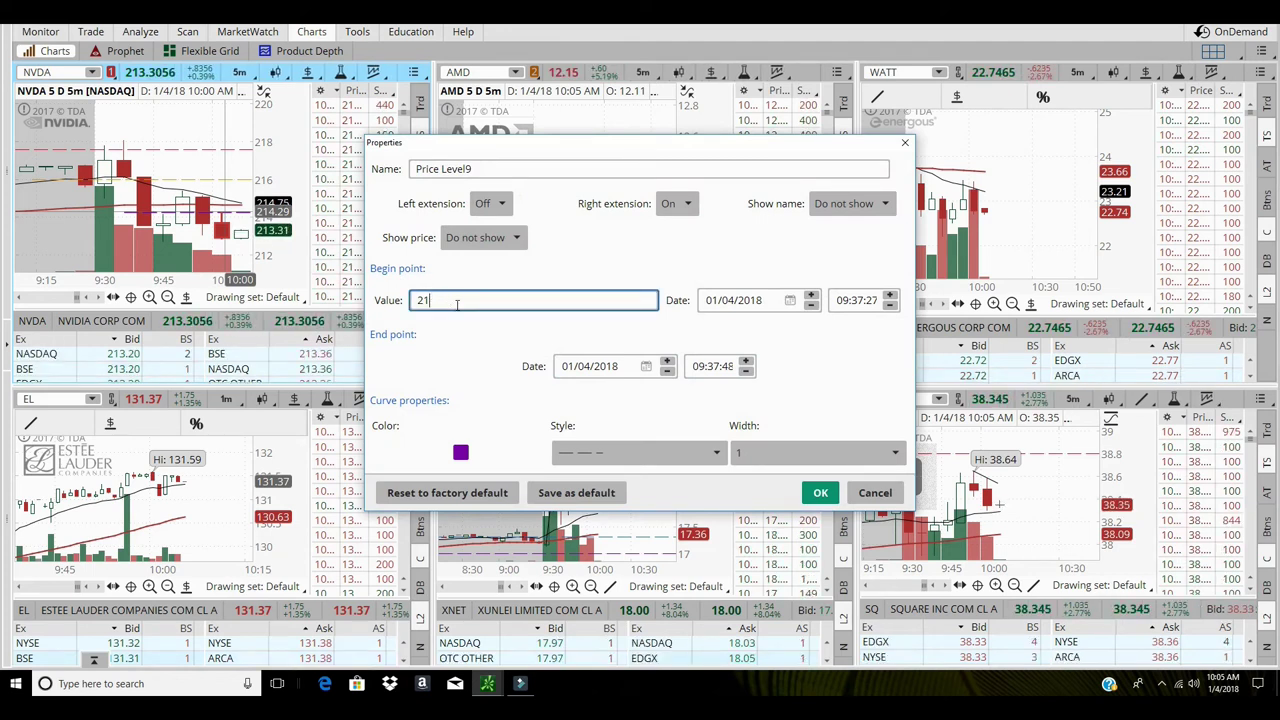
pyautogui.write('3.82')
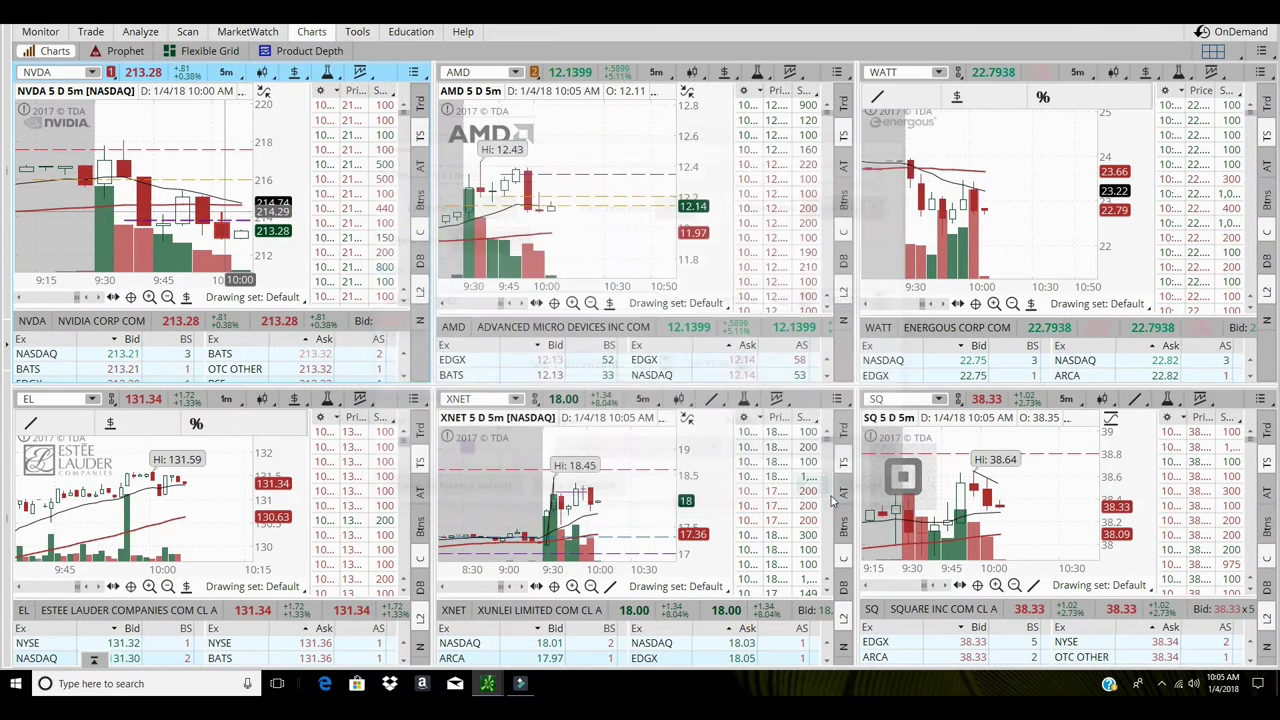
pyautogui.click(821, 493)
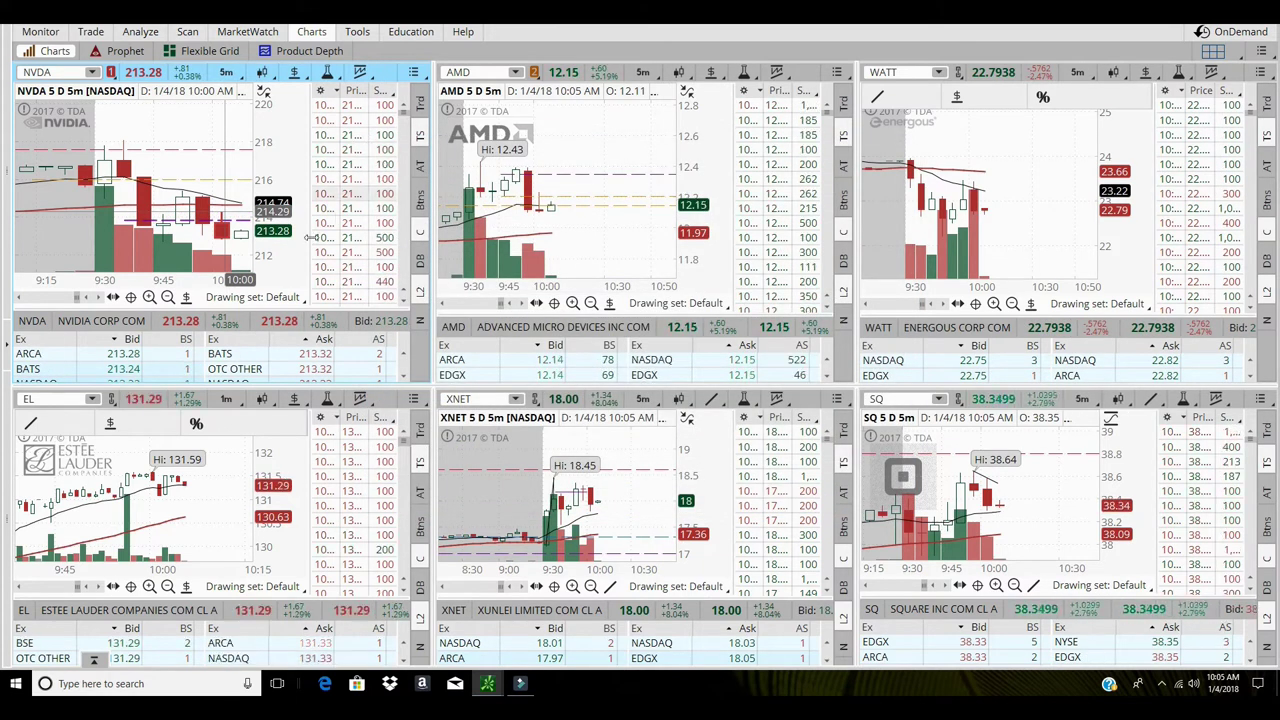
pyautogui.click(168, 298)
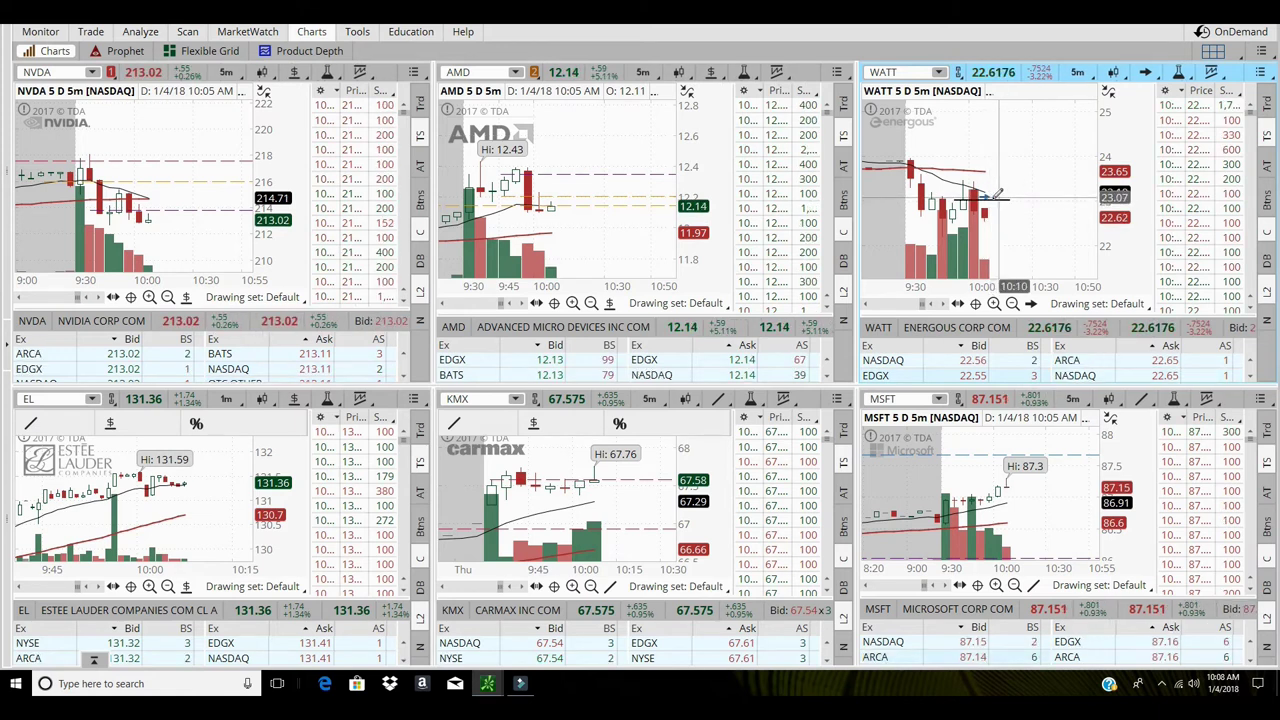
# - Confirm the properties of the blue arrow on the WATT chart
pyautogui.rightClick(990, 196)
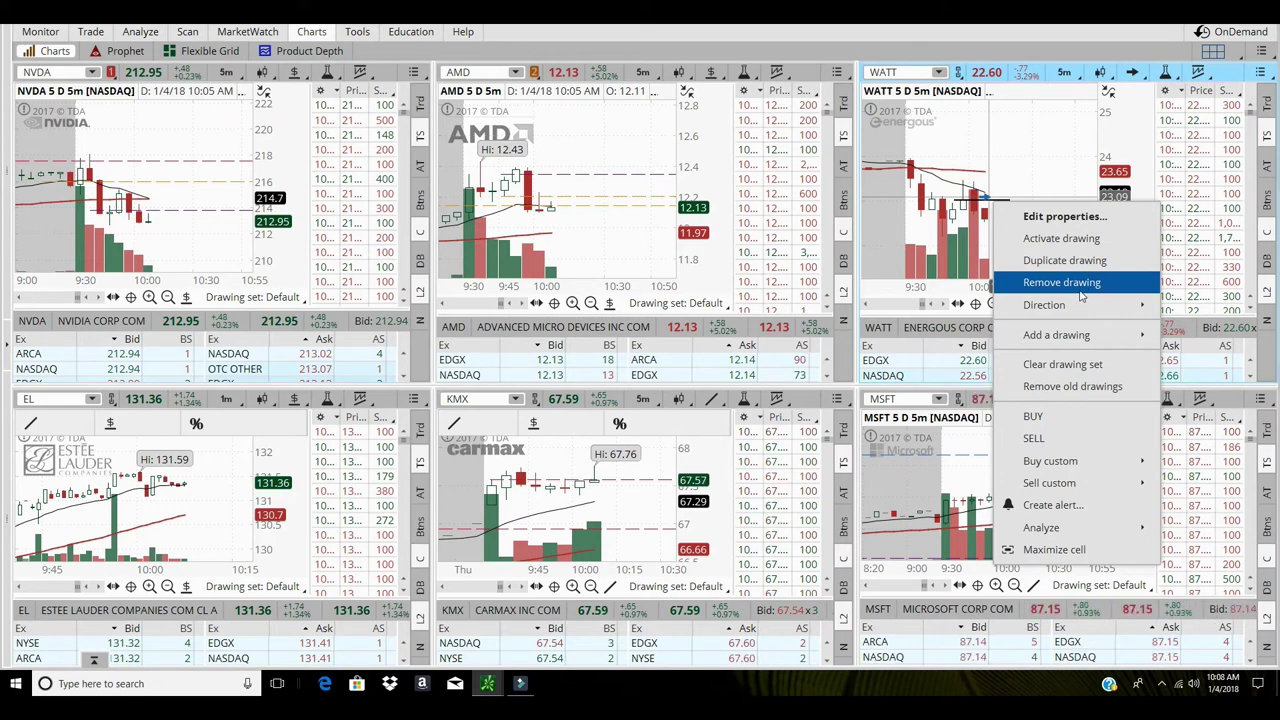
pyautogui.click(1070, 220)
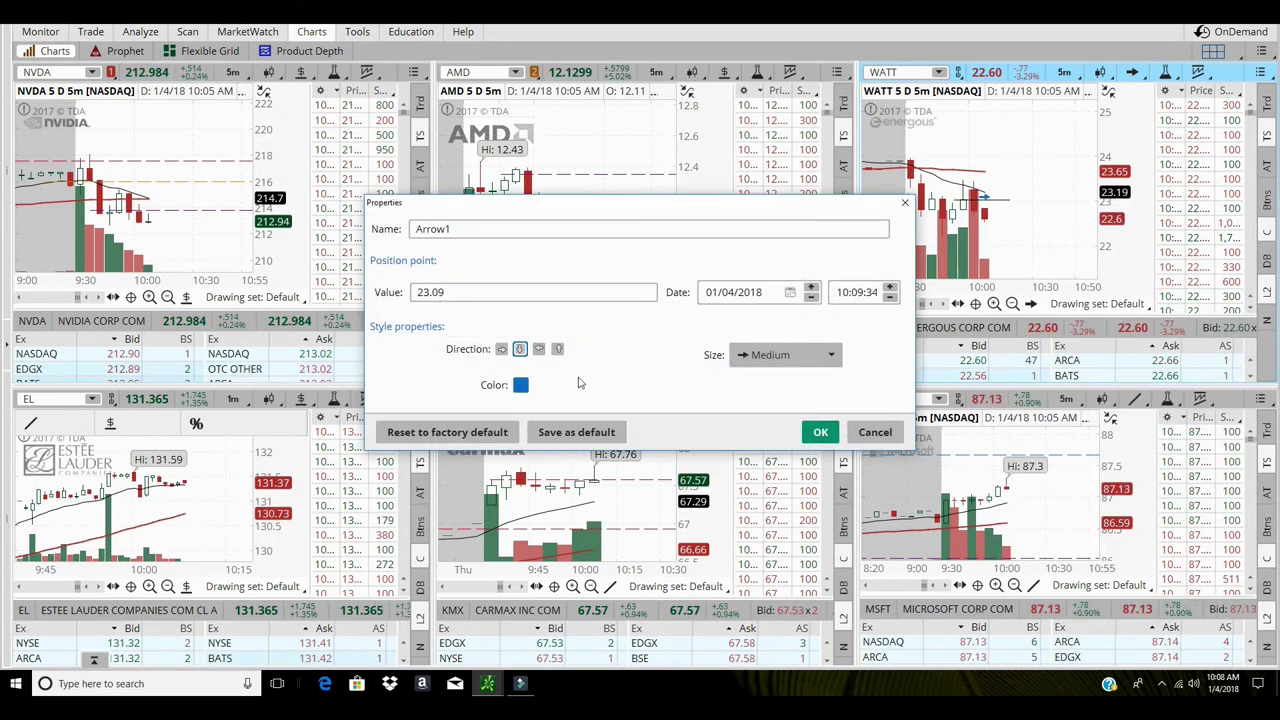
pyautogui.click(820, 432)
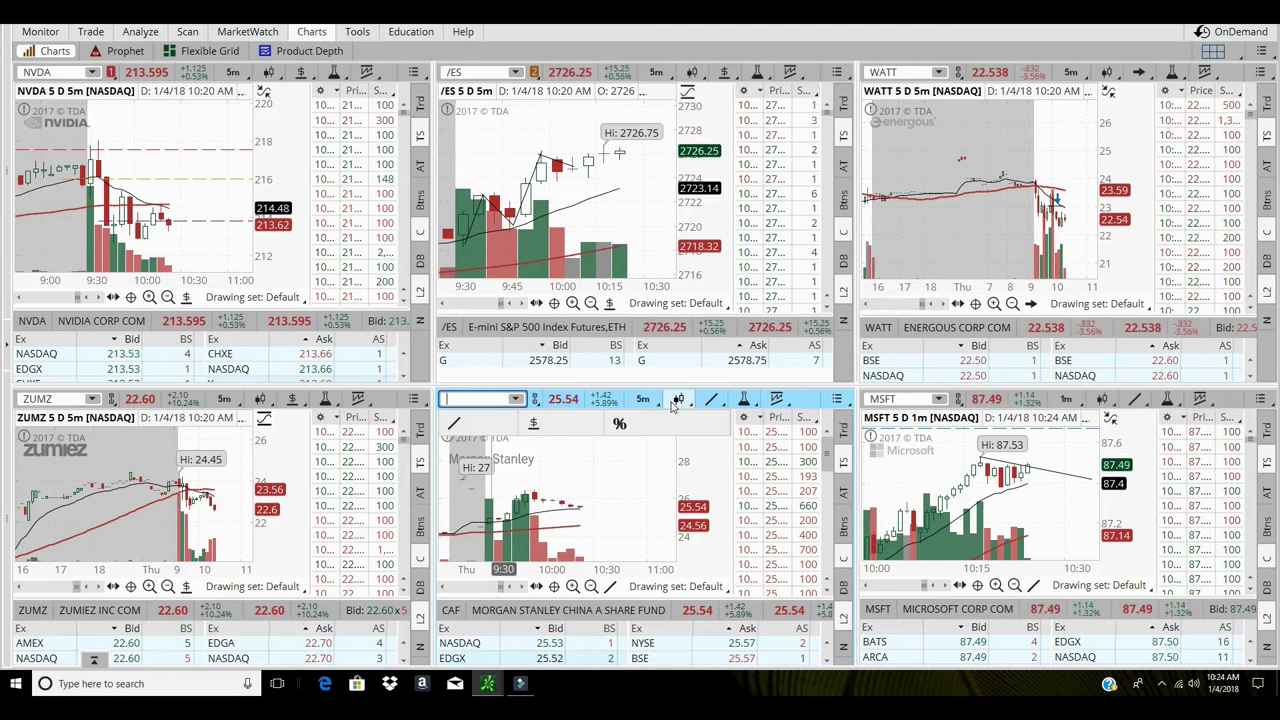
# - Enter SQ in the bottom-middle chart in place of CAF
pyautogui.press('Return')
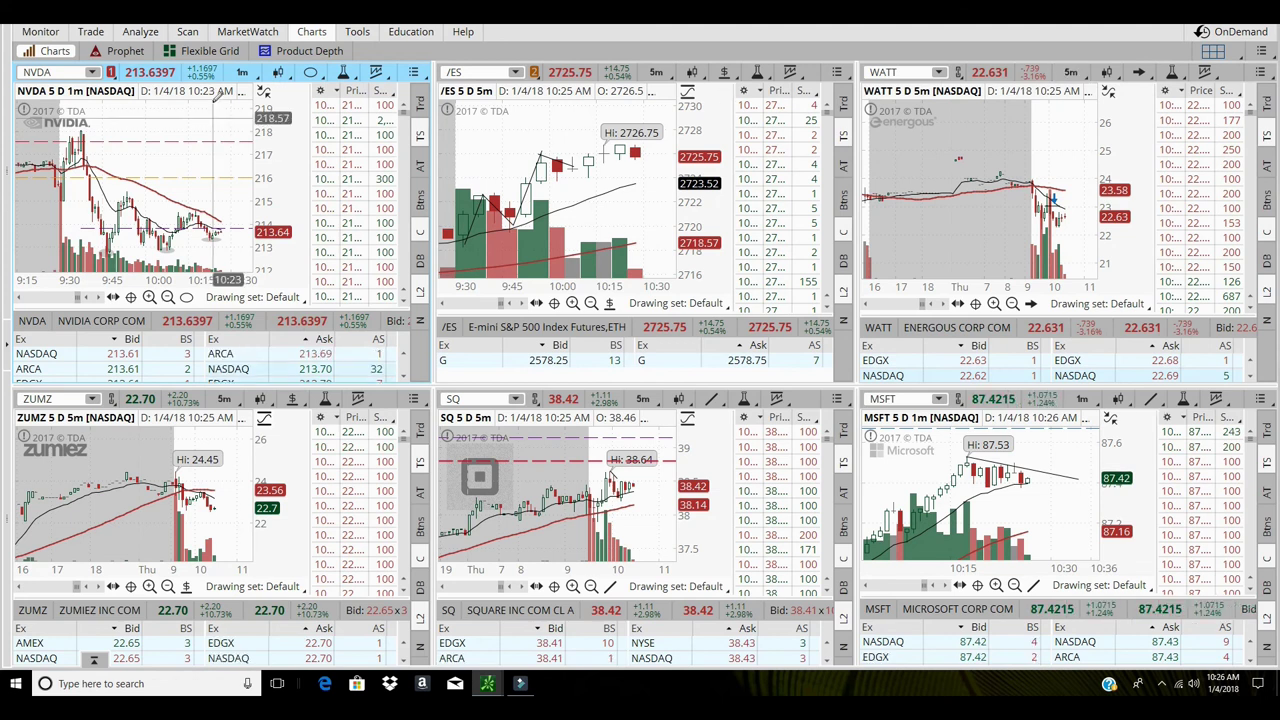
# - Stretch the NVDA price scale to 212–220, switch to 5 D : 5m candles, and zoom to 9:30–11:10
pyautogui.moveTo(285, 151); pyautogui.dragTo(290, 170)
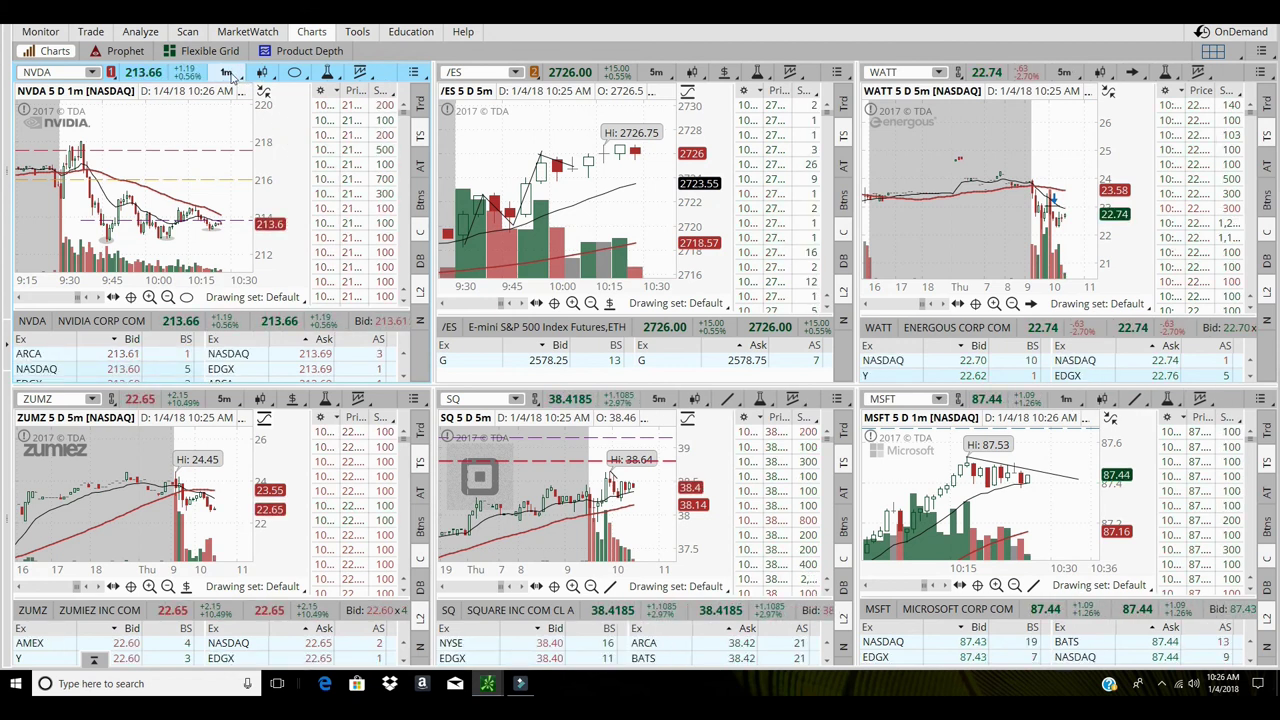
pyautogui.click(227, 73)
pyautogui.click(227, 152)
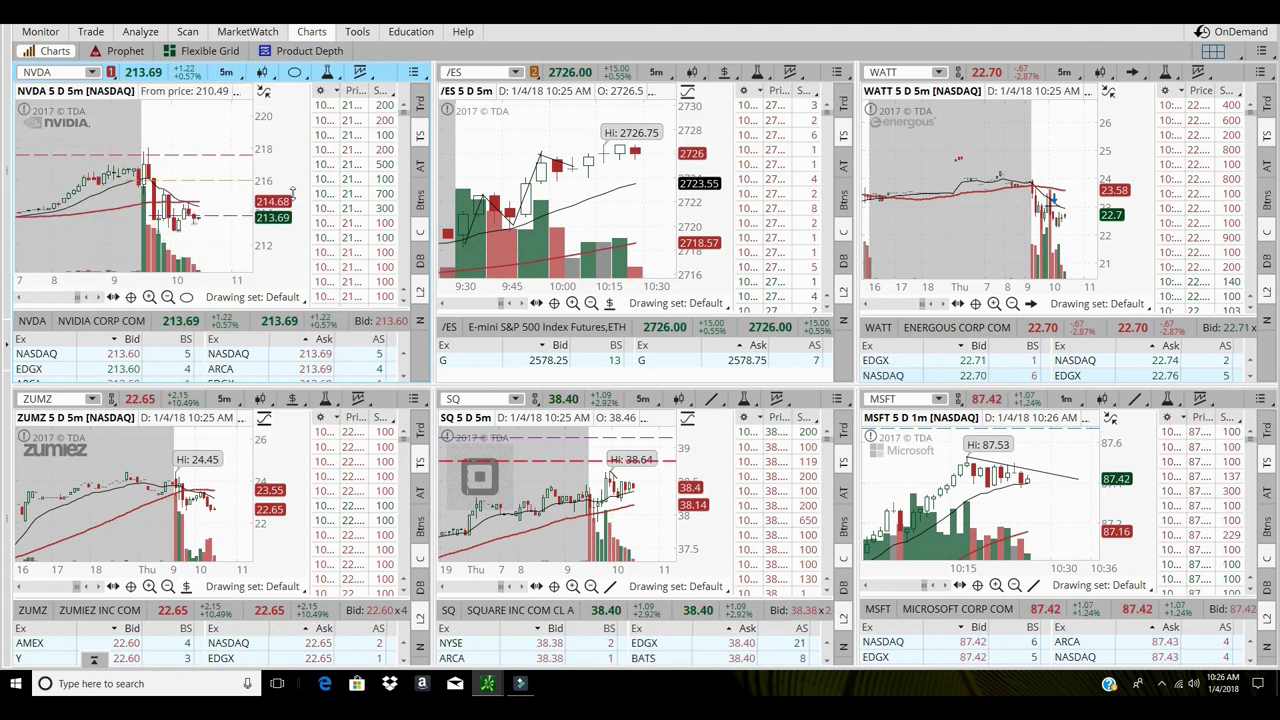
pyautogui.moveTo(131, 225); pyautogui.dragTo(248, 224)
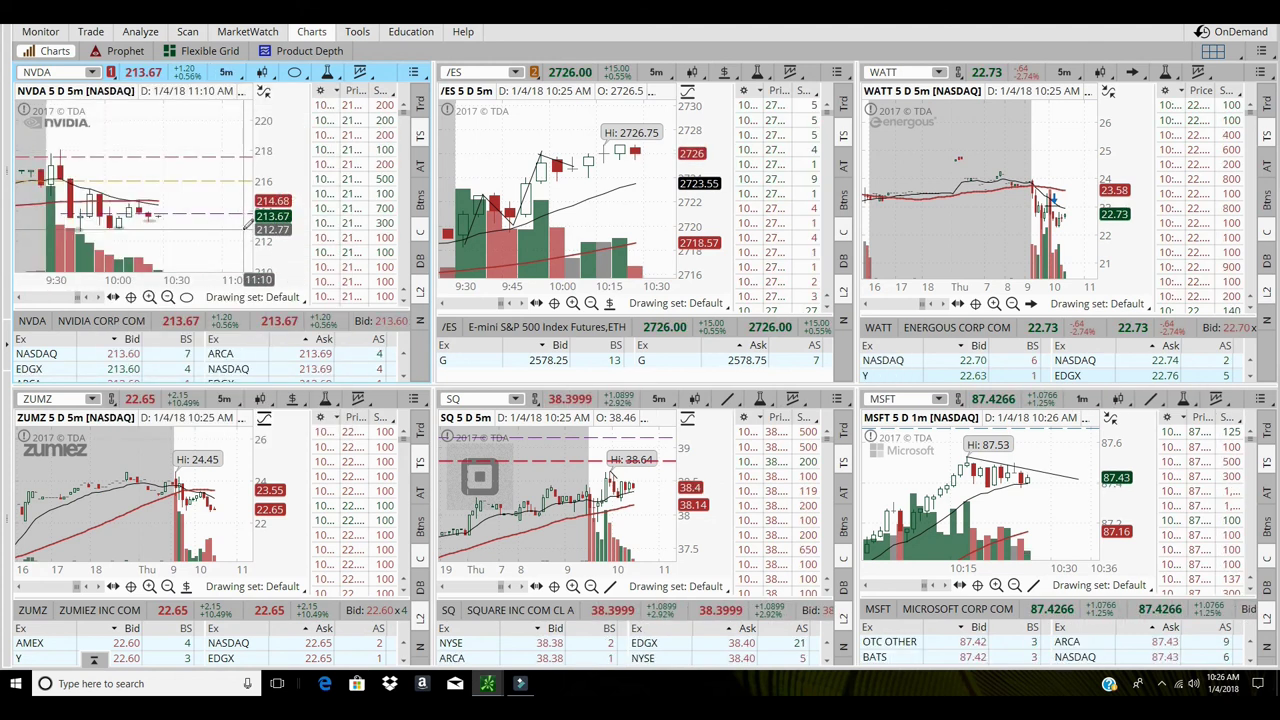